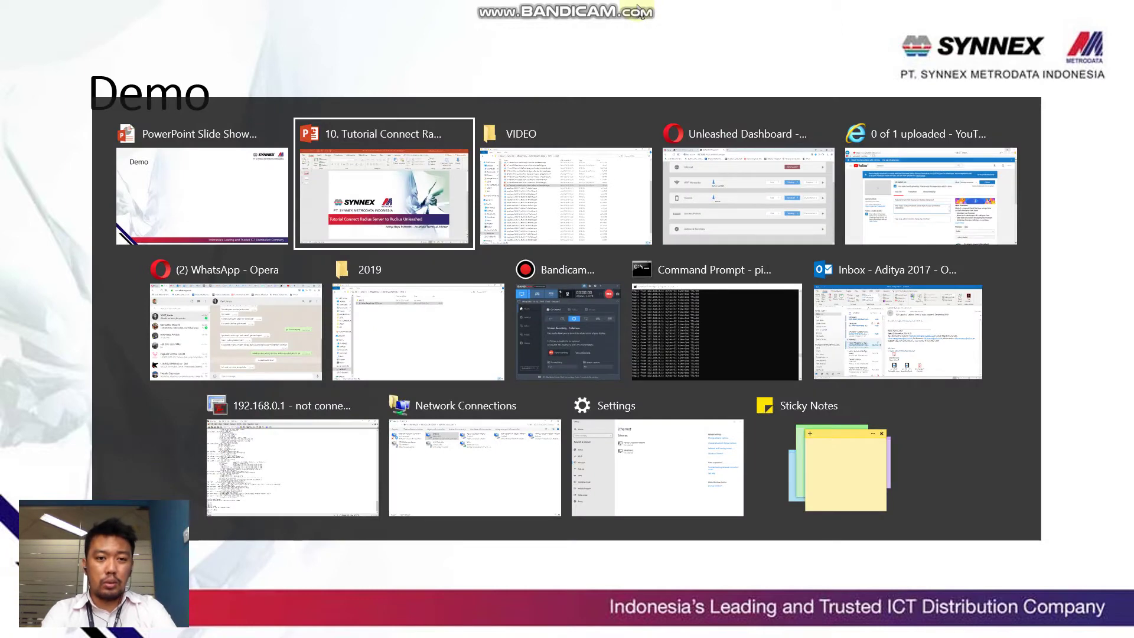
Switch to the Unleashed Dashboard in Opera and open the AAA Servers settings under Admin & Services.
{"action": "key", "text": "Tab"}
{"action": "key", "text": "Tab"}
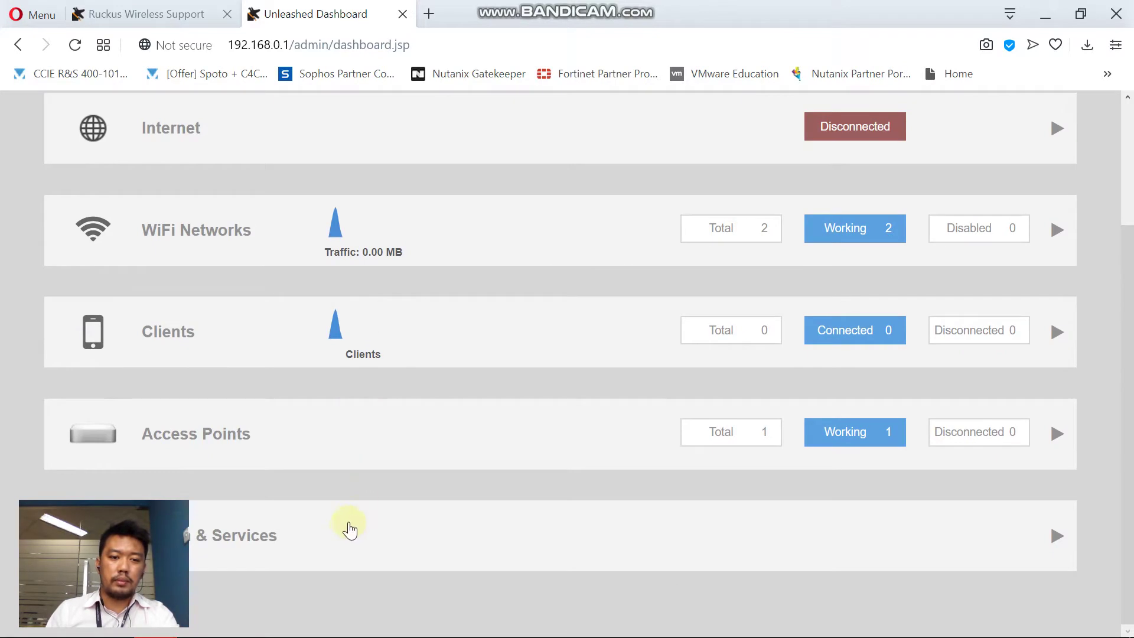
{"action": "left_click", "coordinate": [349, 530]}
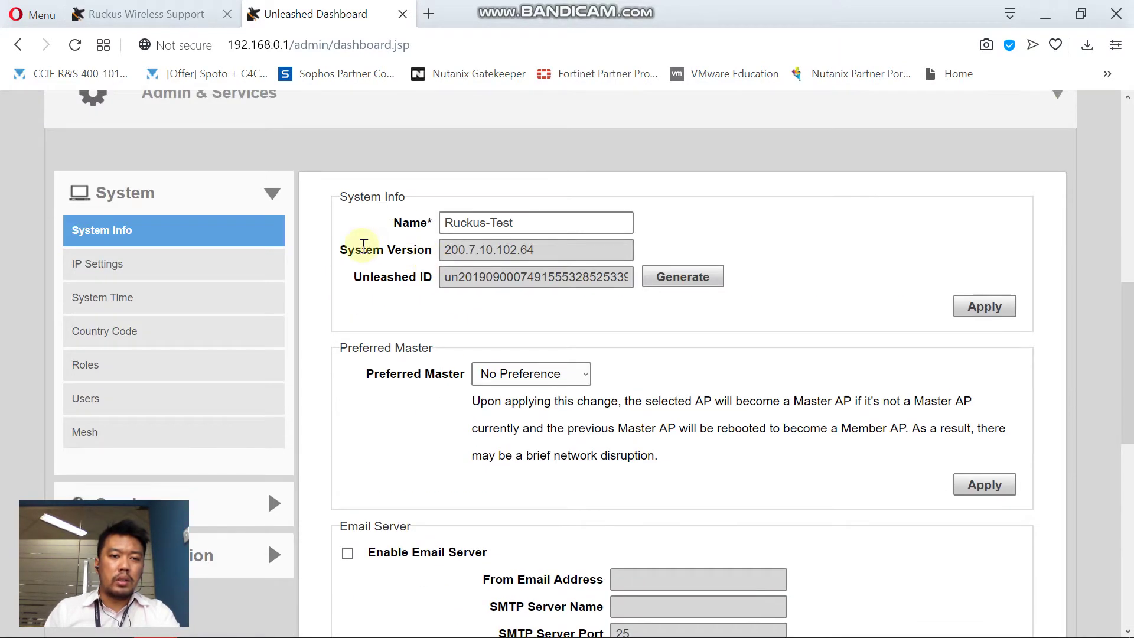
{"action": "scroll", "coordinate": [423, 223], "scroll_direction": "down", "scroll_amount": 5}
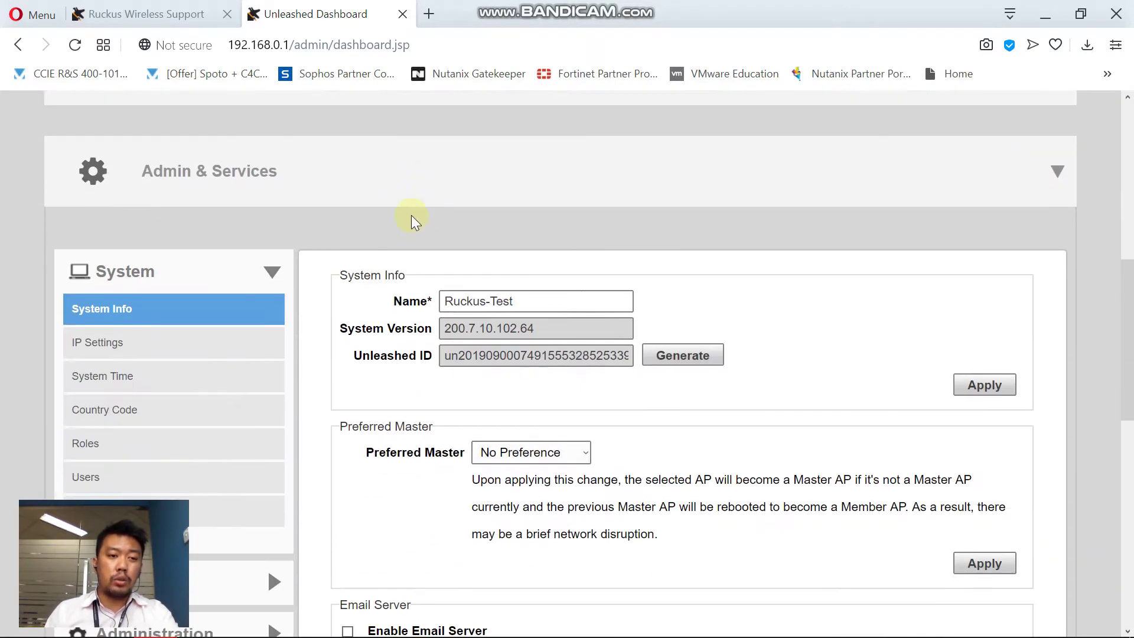
{"action": "scroll", "coordinate": [372, 213], "scroll_direction": "up", "scroll_amount": 4}
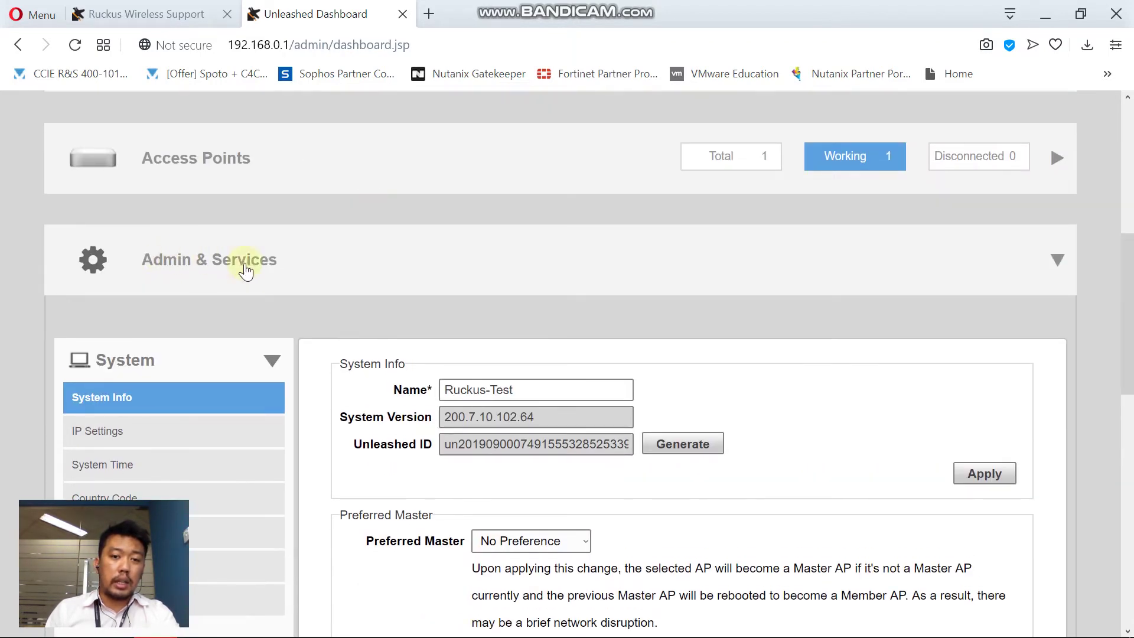
{"action": "scroll", "coordinate": [384, 248], "scroll_direction": "down", "scroll_amount": 6}
{"action": "left_click", "coordinate": [203, 315]}
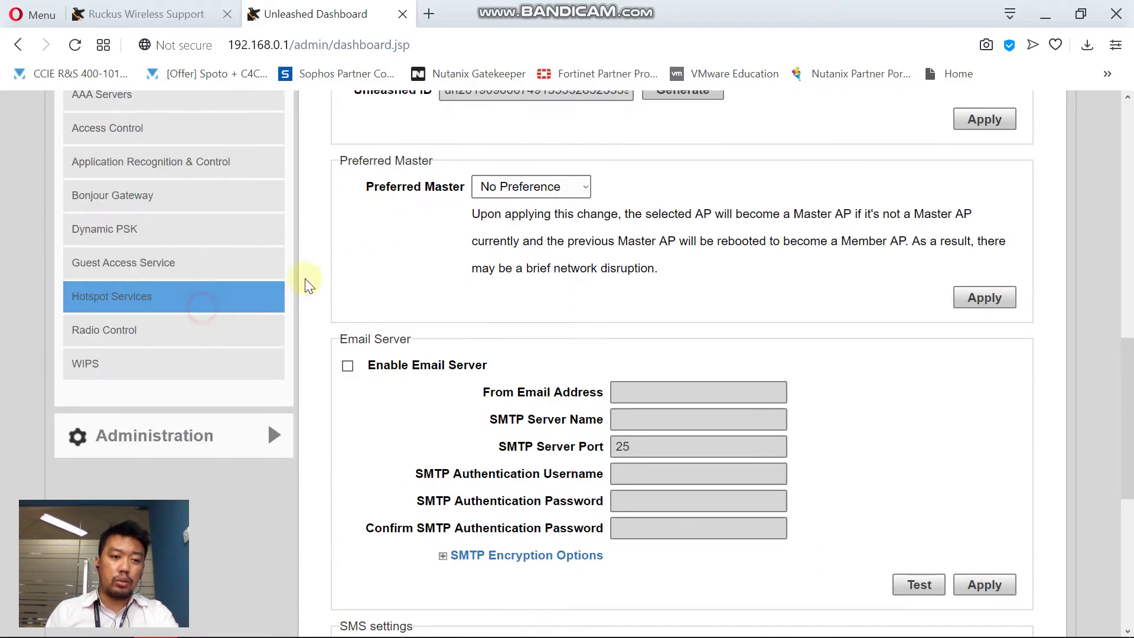
{"action": "scroll", "coordinate": [324, 284], "scroll_direction": "up", "scroll_amount": 3}
{"action": "left_click", "coordinate": [188, 282]}
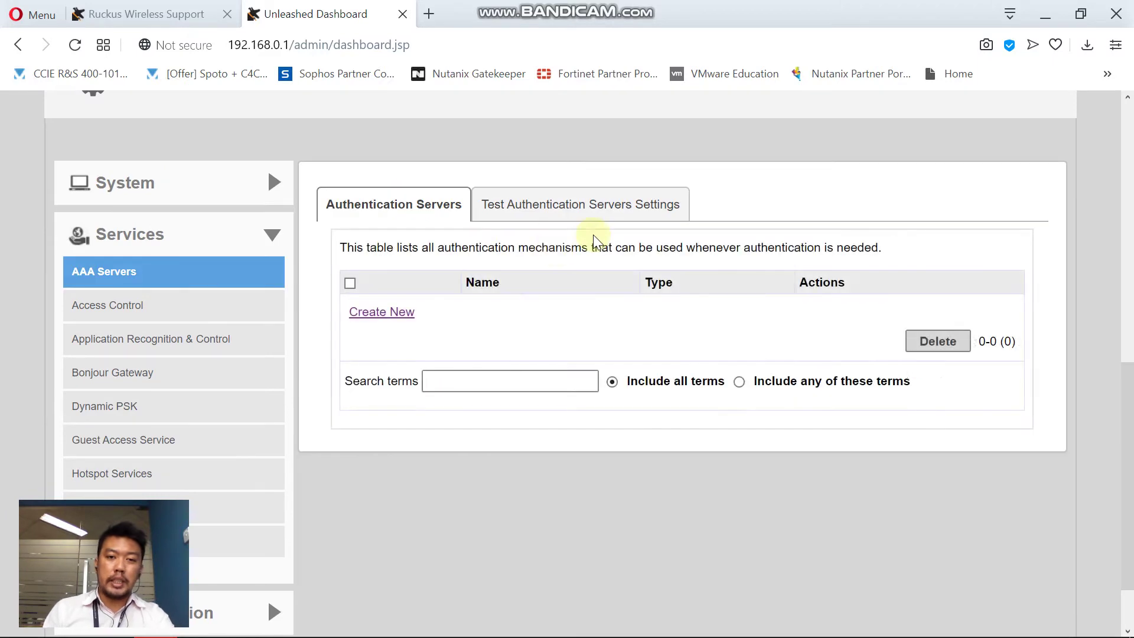
Create a new Active Directory authentication server entry and name it Test-ActiveDirectory.
{"action": "left_click", "coordinate": [404, 316]}
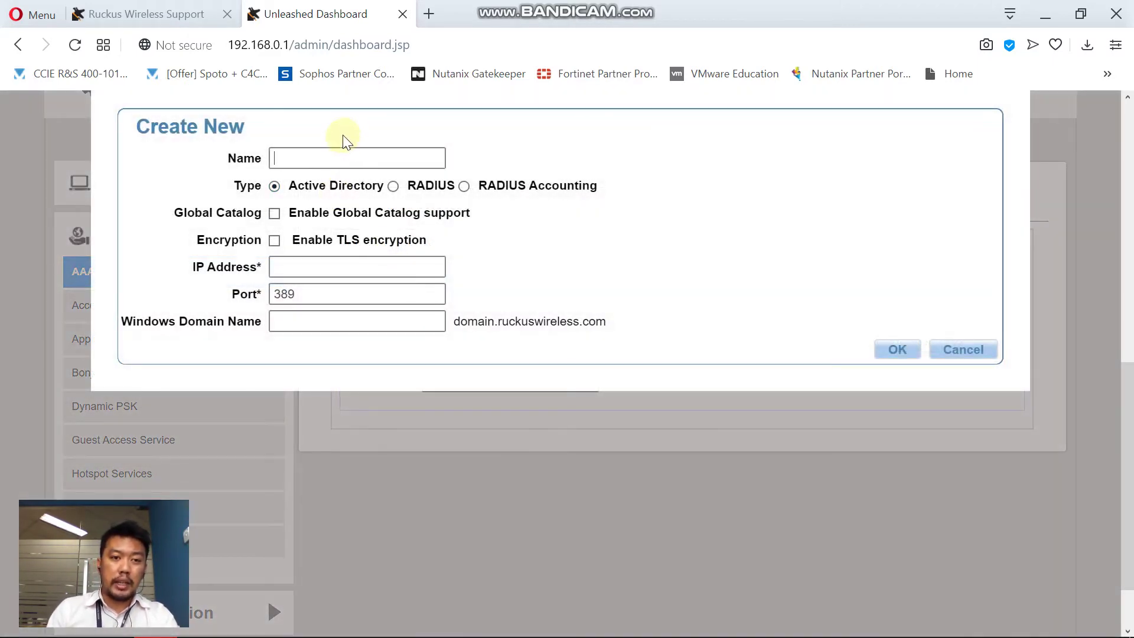
{"action": "left_click", "coordinate": [342, 158]}
{"action": "left_click", "coordinate": [445, 90]}
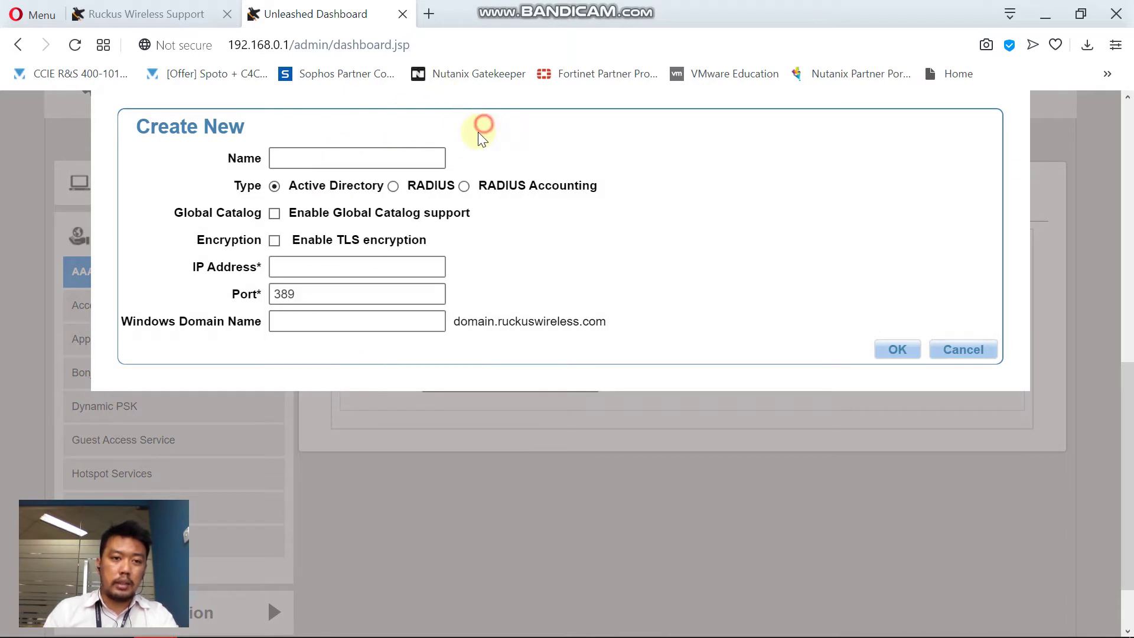
{"action": "left_click", "coordinate": [393, 160]}
{"action": "type", "text": "a"}
{"action": "key", "text": "BackSpace"}
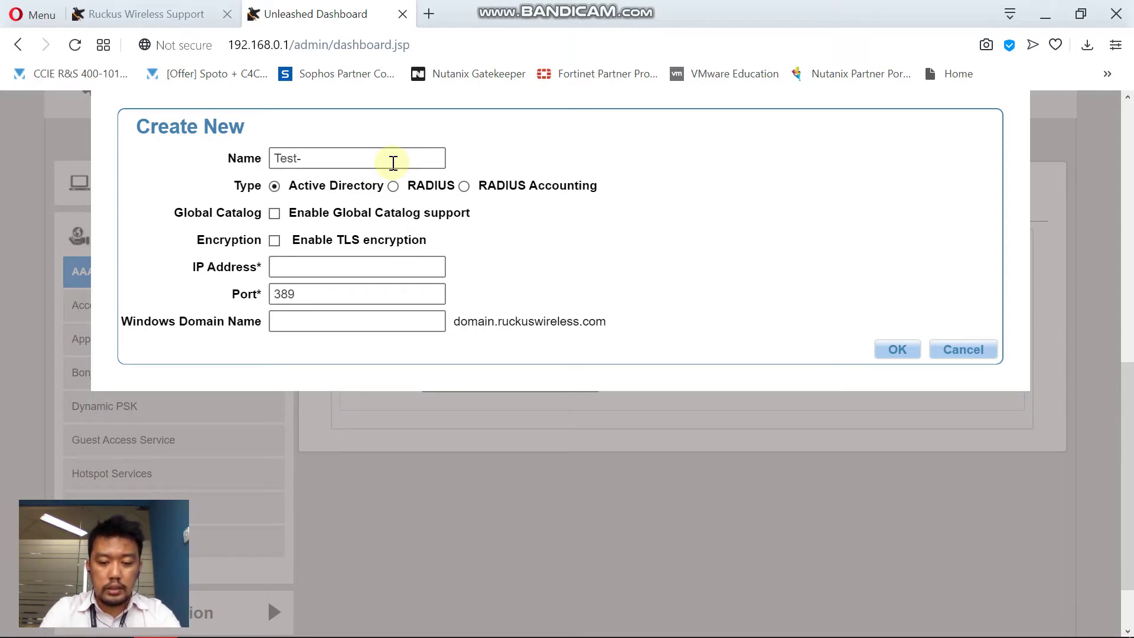
{"action": "type", "text": "Test-AA"}
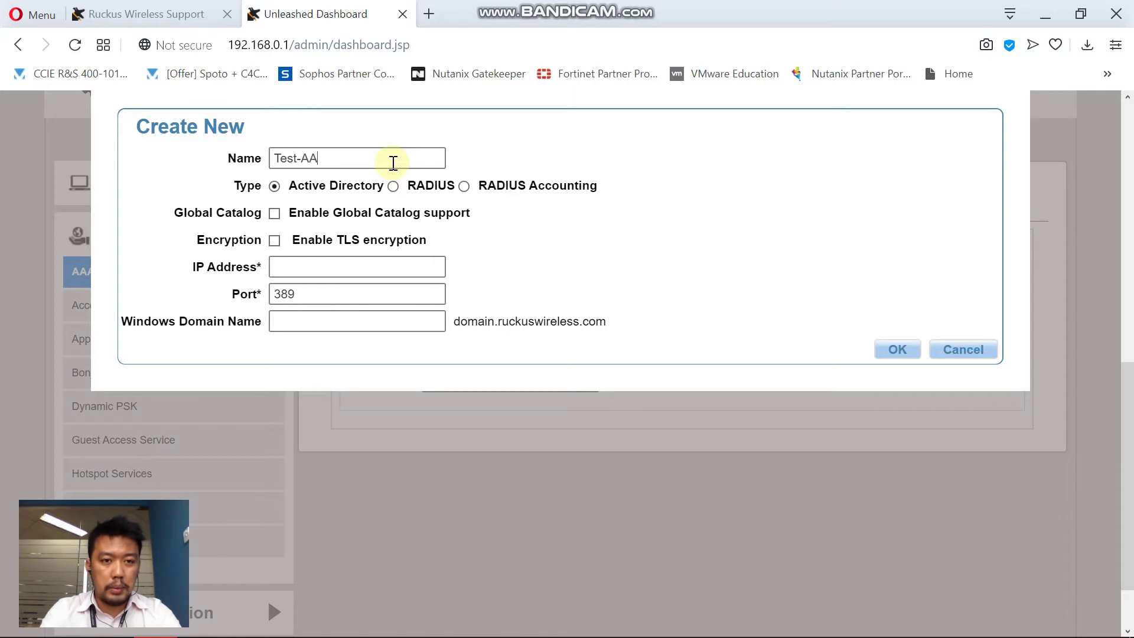
{"action": "key", "text": "BackSpace"}
{"action": "key", "text": "BackSpace"}
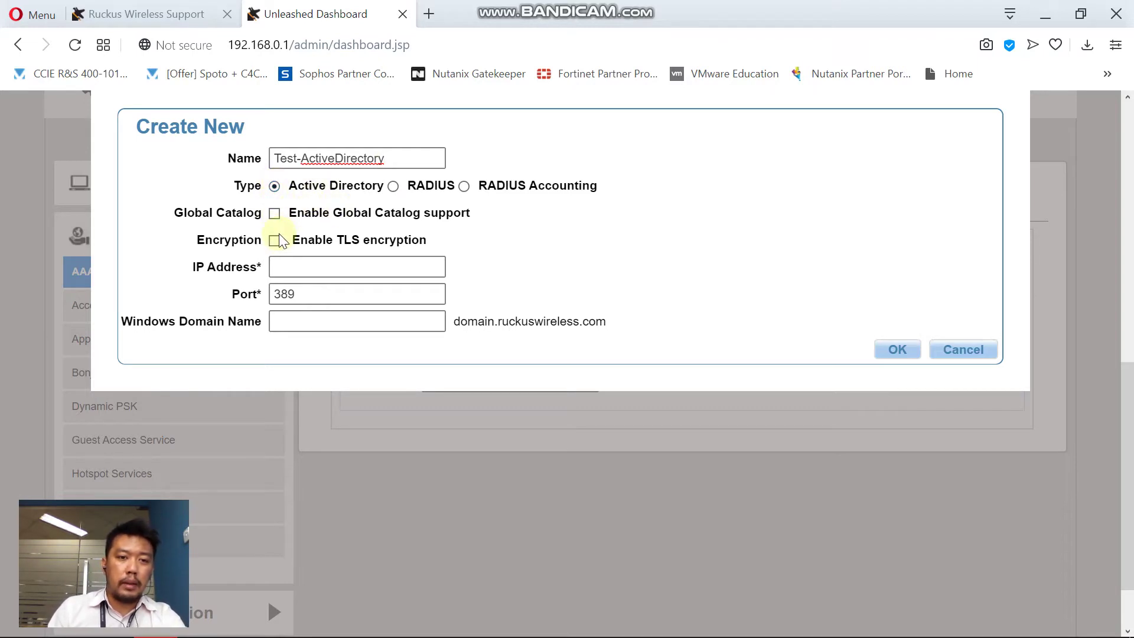
Set the server's IP address to 192.168.10.10 and the Windows domain name to Test, and save the entry.
{"action": "left_click", "coordinate": [284, 266]}
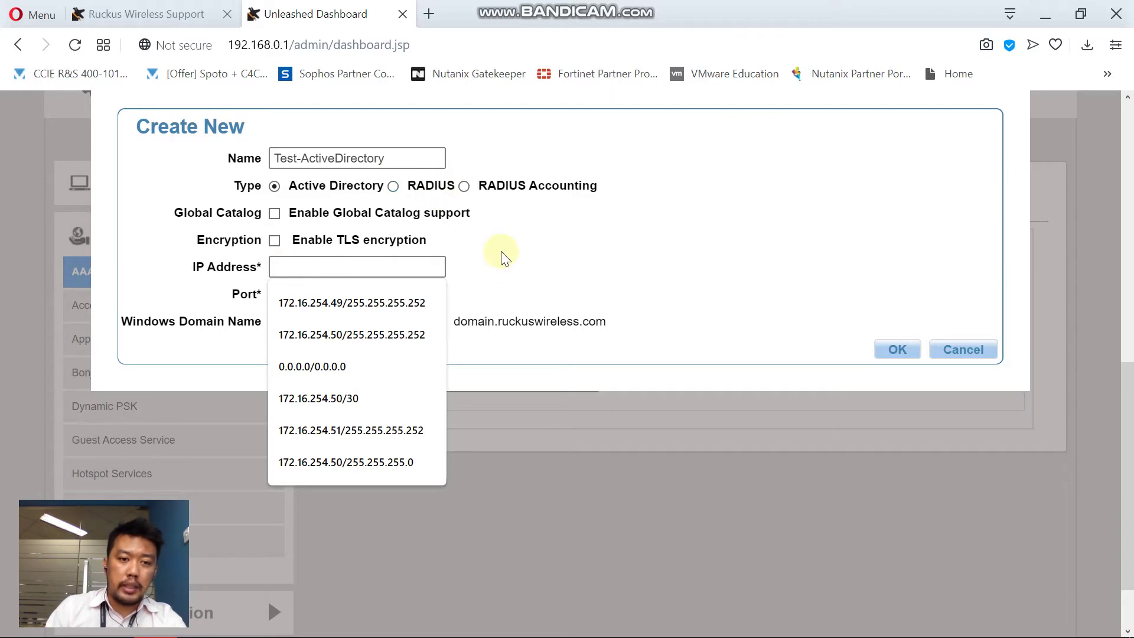
{"action": "type", "text": "1"}
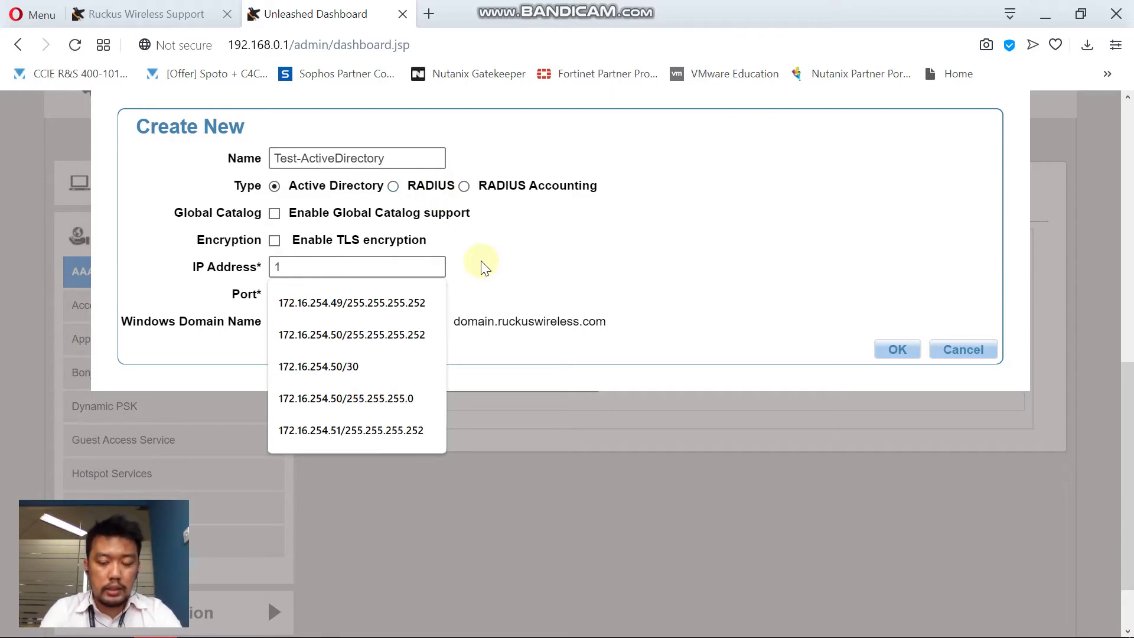
{"action": "type", "text": "92.168.10.10"}
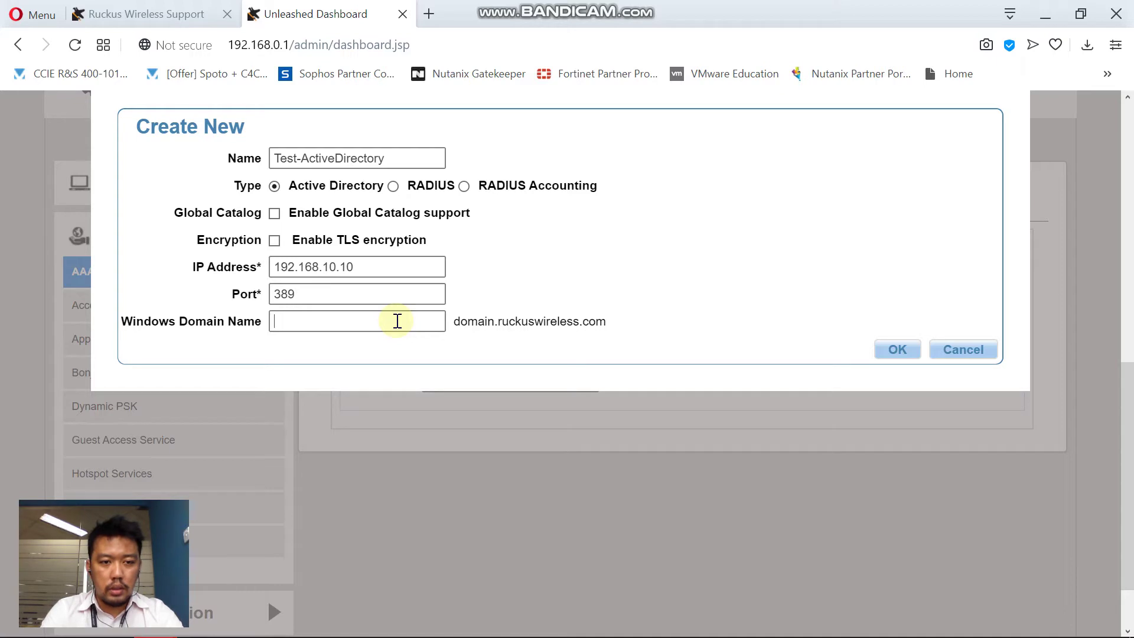
{"action": "type", "text": "Test"}
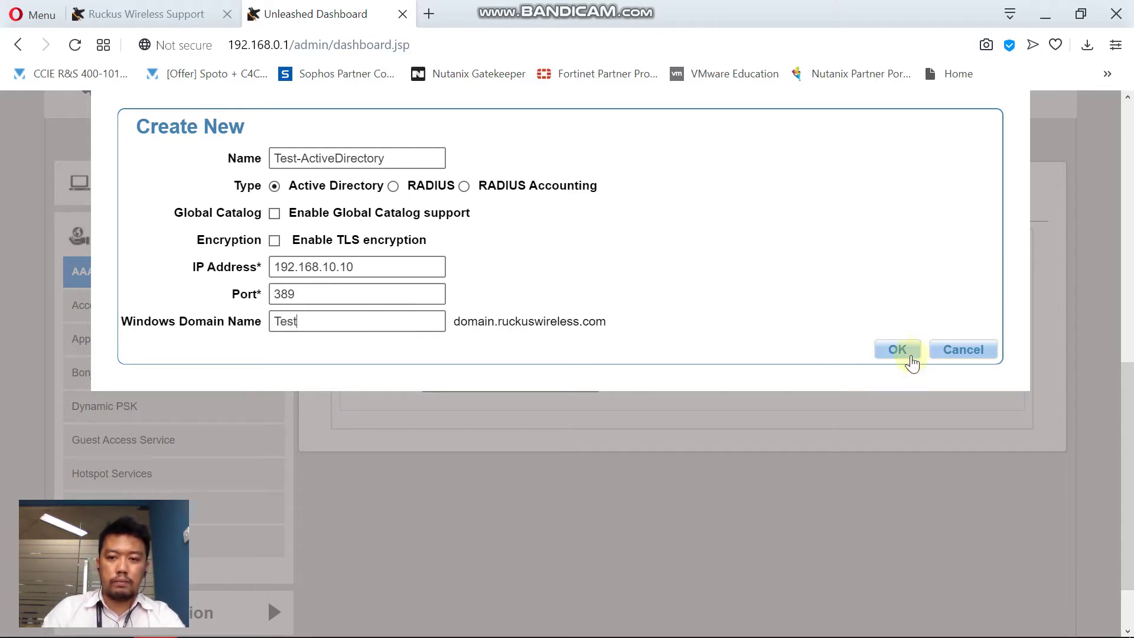
{"action": "left_click", "coordinate": [902, 350]}
{"action": "scroll", "coordinate": [605, 322], "scroll_direction": "down", "scroll_amount": 5}
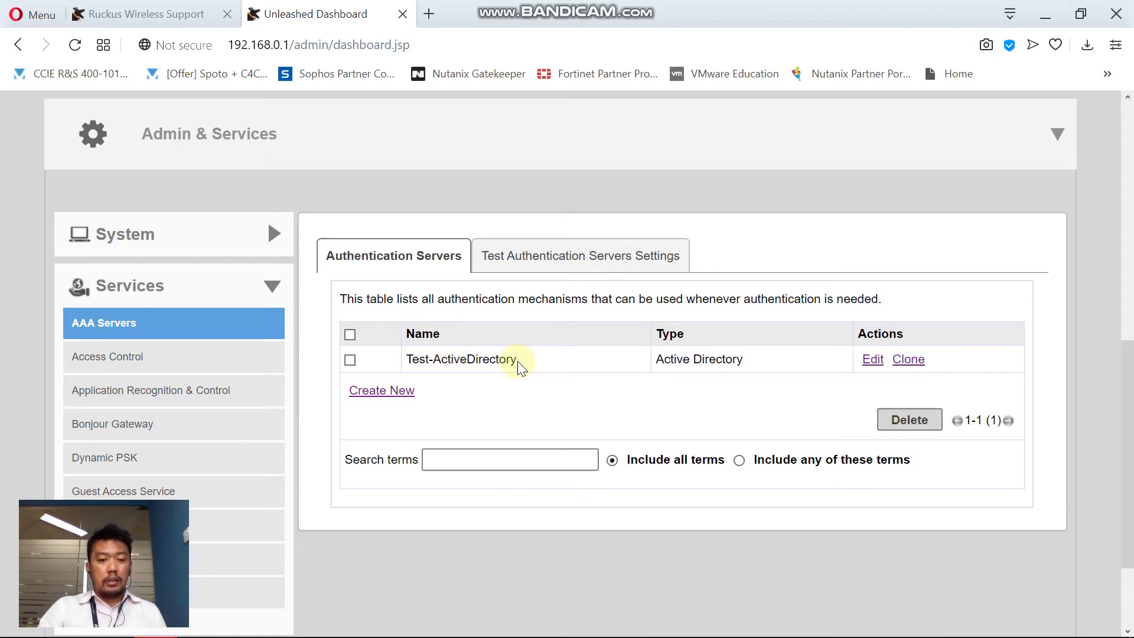
{"action": "left_click_drag", "start_coordinate": [517, 360], "coordinate": [421, 357]}
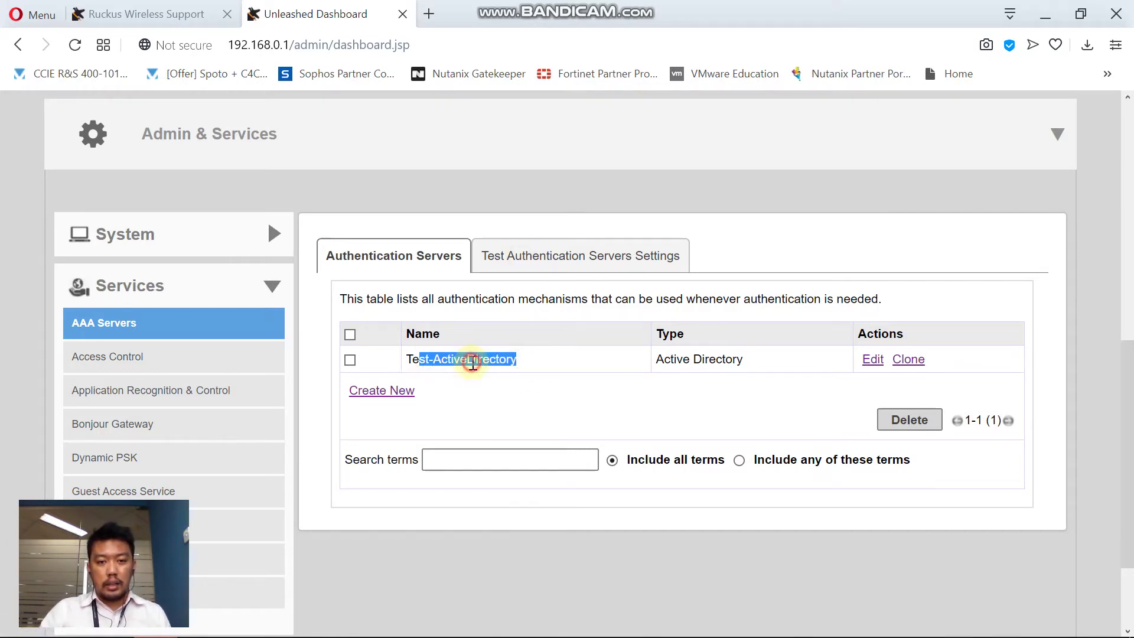
{"action": "left_click", "coordinate": [410, 360]}
Test authentication against Test-ActiveDirectory with the username Test and the account password, choosing to show the password.
{"action": "left_click", "coordinate": [549, 264]}
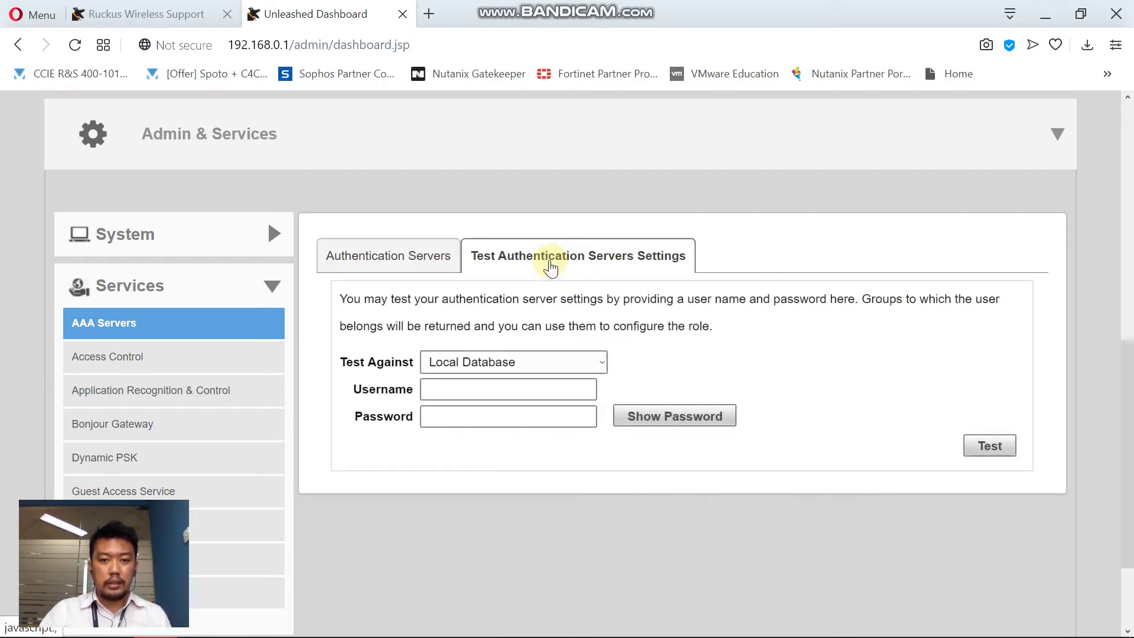
{"action": "left_click", "coordinate": [498, 363]}
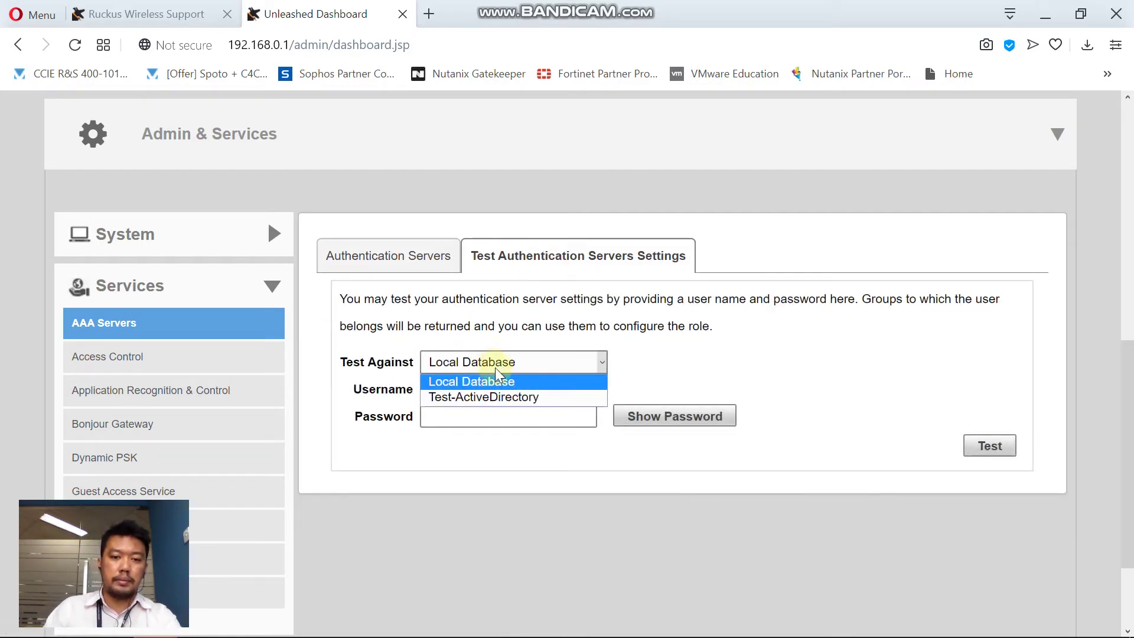
{"action": "left_click", "coordinate": [482, 398]}
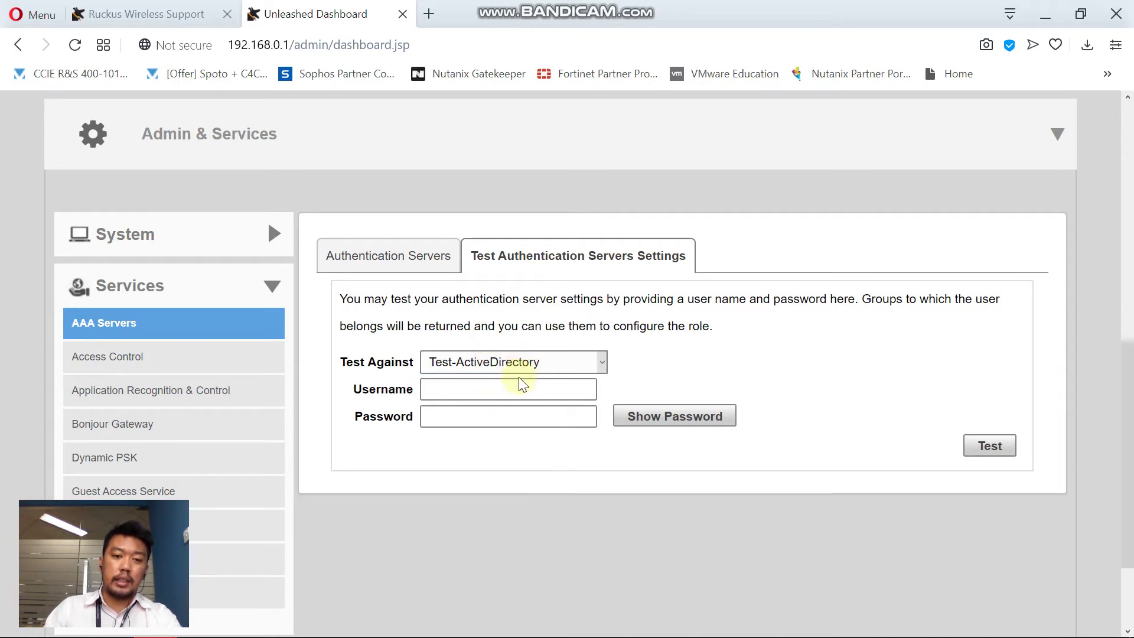
{"action": "left_click", "coordinate": [506, 393]}
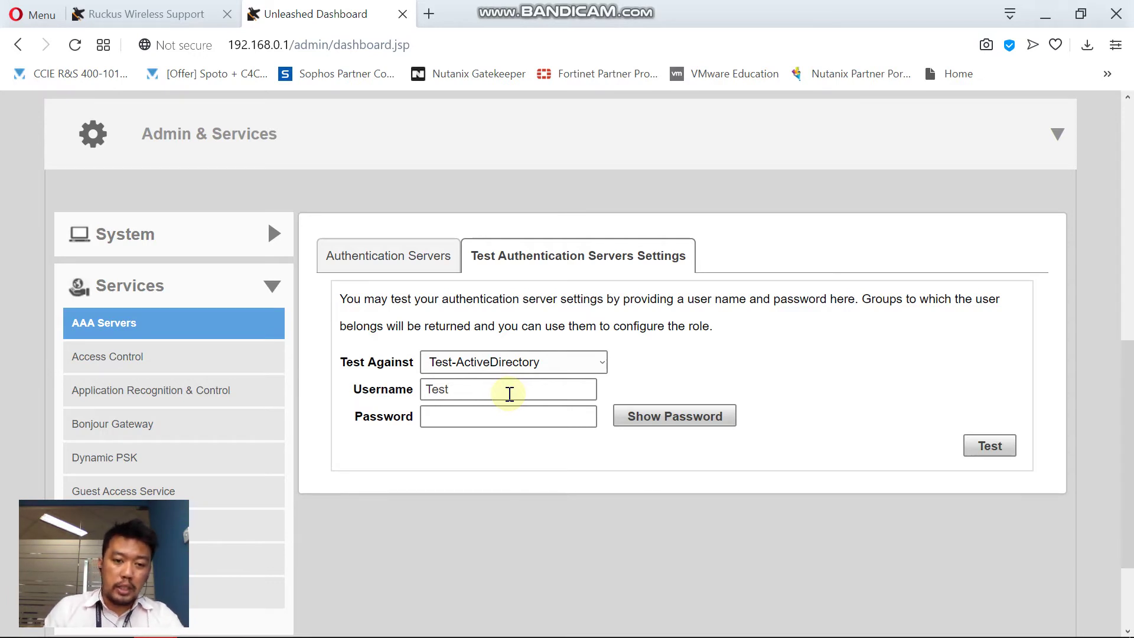
{"action": "left_click", "coordinate": [472, 420]}
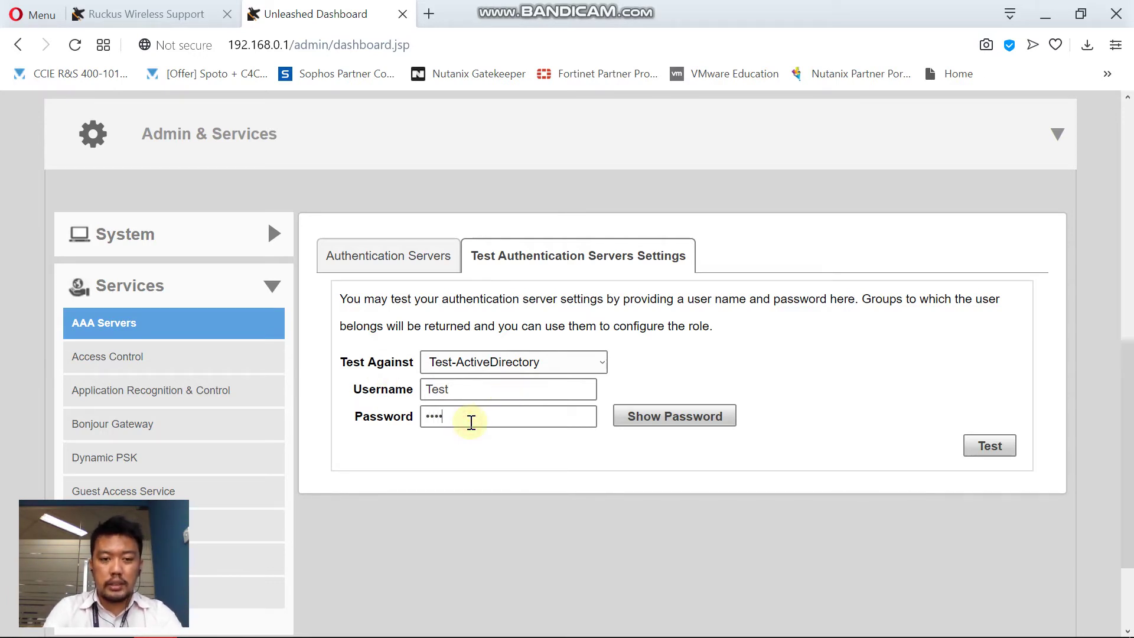
{"action": "left_click", "coordinate": [700, 421]}
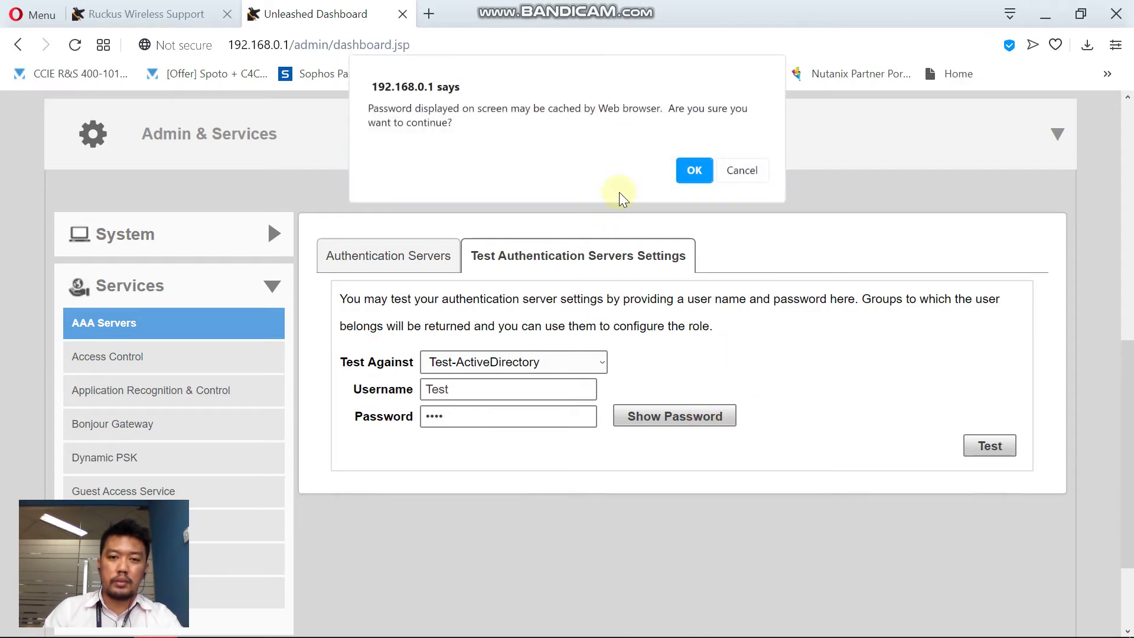
{"action": "left_click", "coordinate": [695, 171]}
{"action": "left_click", "coordinate": [1002, 449]}
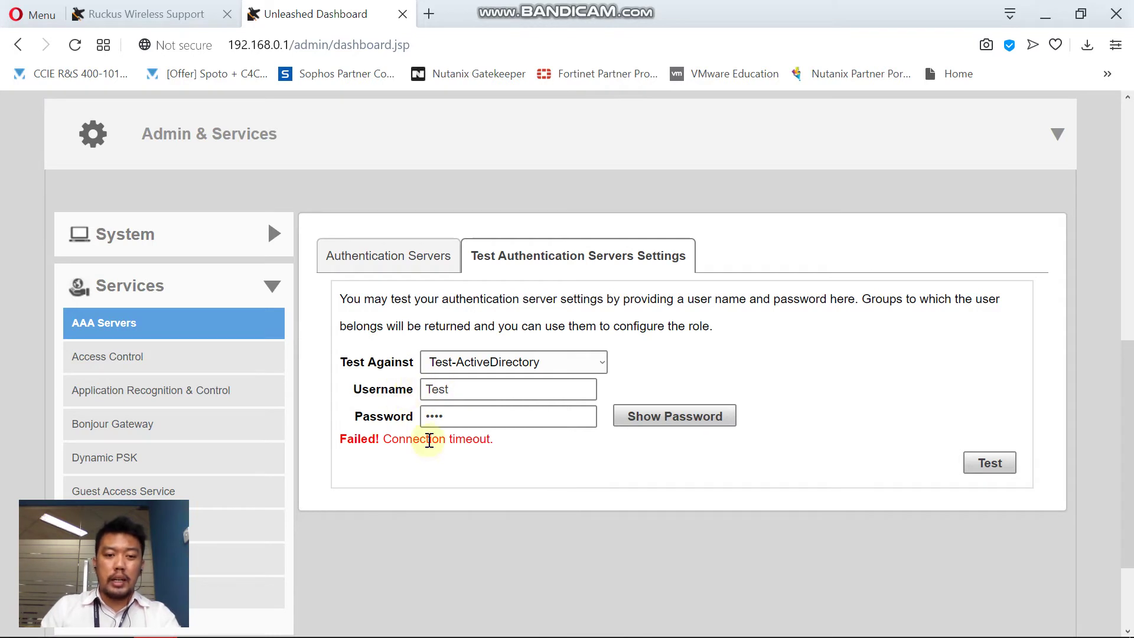
Examine the result message of the authentication server test.
{"action": "left_click_drag", "start_coordinate": [342, 440], "coordinate": [492, 441]}
{"action": "left_click", "coordinate": [492, 440]}
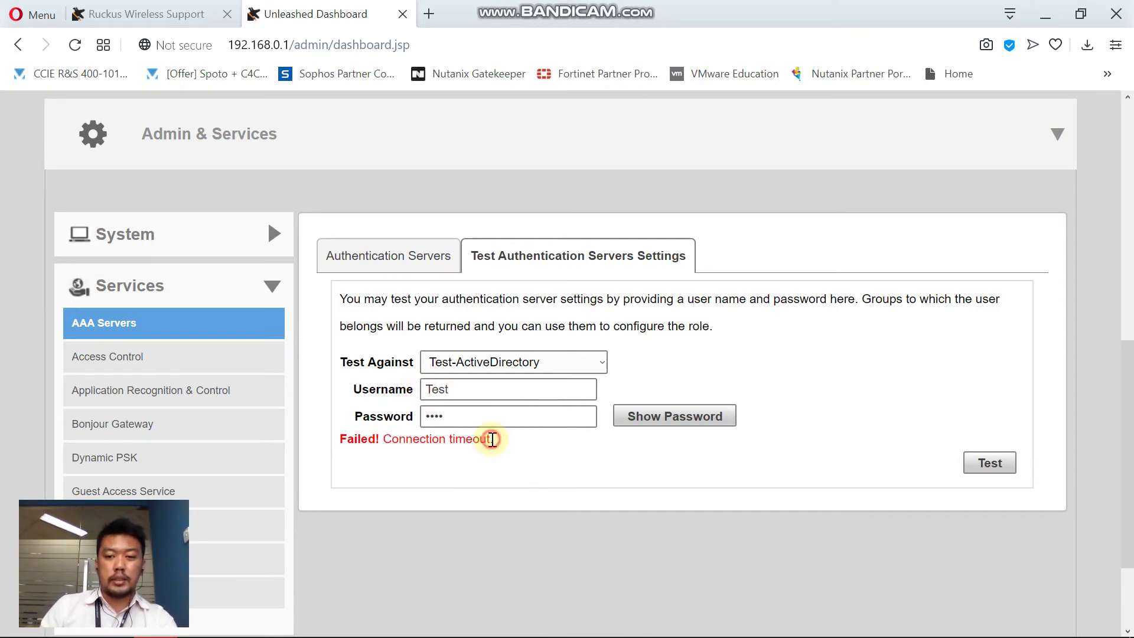
{"action": "scroll", "coordinate": [834, 405], "scroll_direction": "down", "scroll_amount": 2}
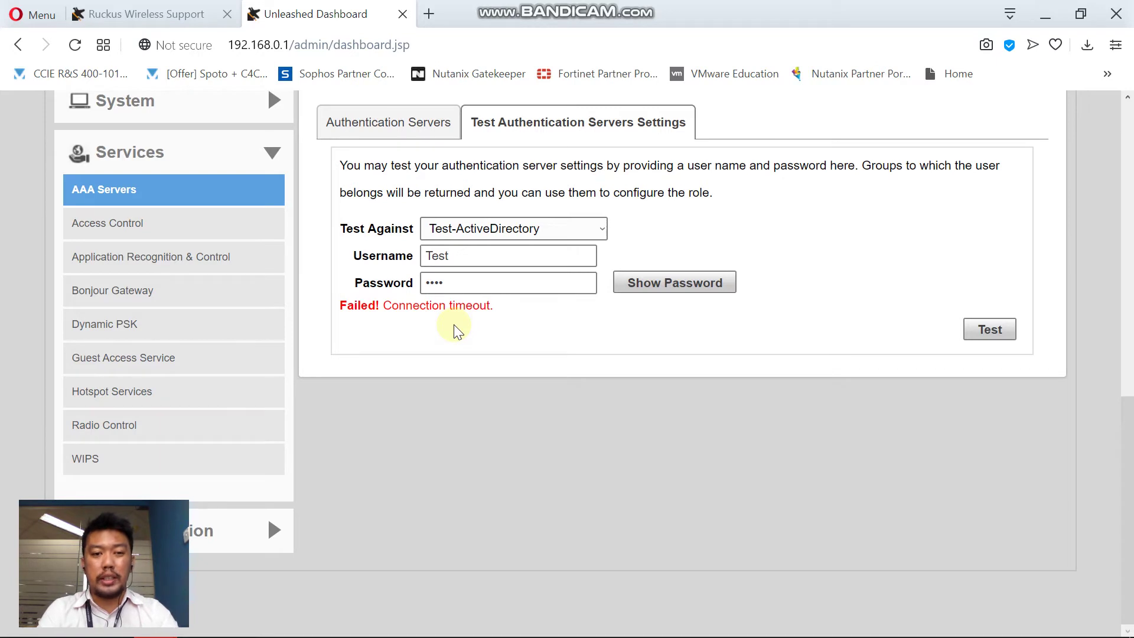
{"action": "left_click_drag", "start_coordinate": [341, 306], "coordinate": [494, 302]}
{"action": "left_click", "coordinate": [495, 302]}
{"action": "scroll", "coordinate": [465, 331], "scroll_direction": "up", "scroll_amount": 3}
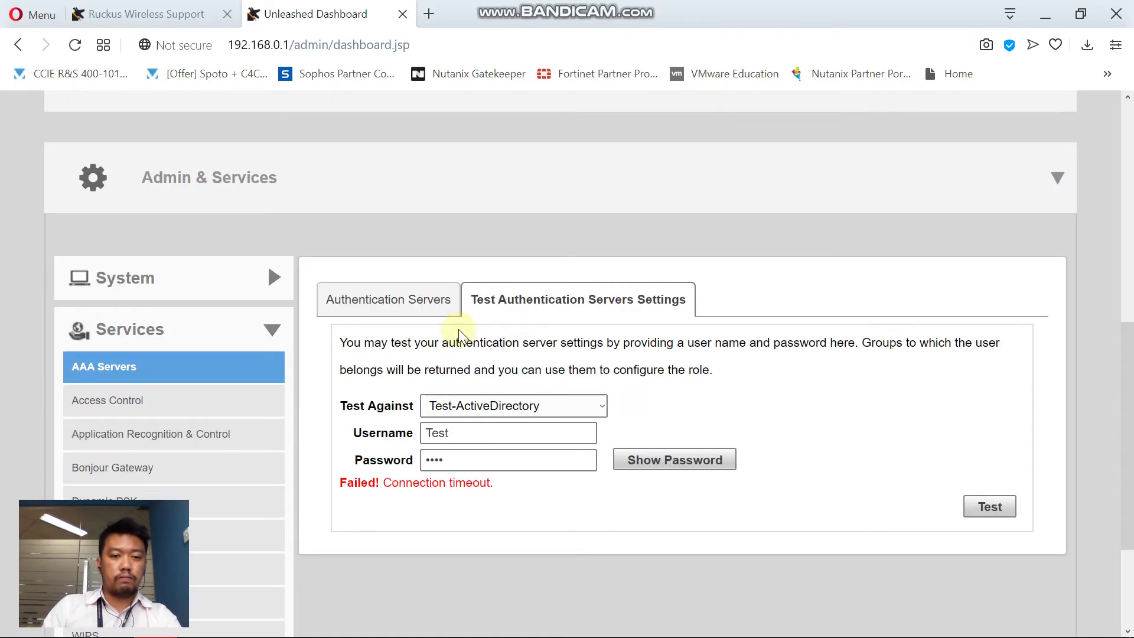
{"action": "scroll", "coordinate": [459, 328], "scroll_direction": "down", "scroll_amount": 1}
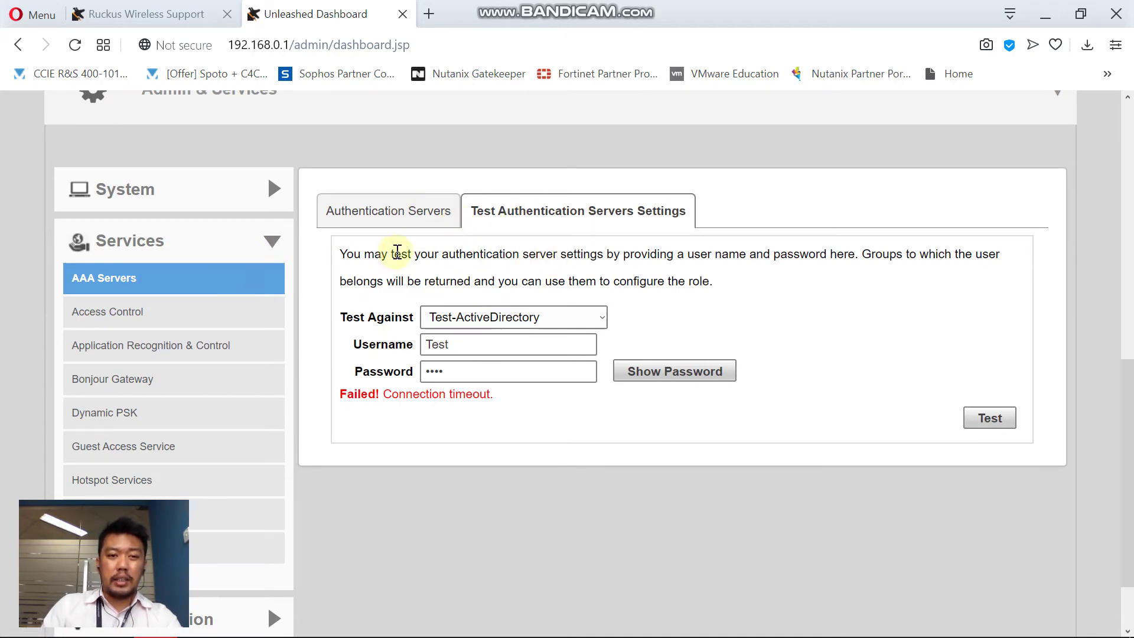
Open the RUCKUS-EMPLOYEE network from the WiFi Networks section for editing.
{"action": "scroll", "coordinate": [269, 387], "scroll_direction": "up", "scroll_amount": 3}
{"action": "scroll", "coordinate": [445, 321], "scroll_direction": "up", "scroll_amount": 3}
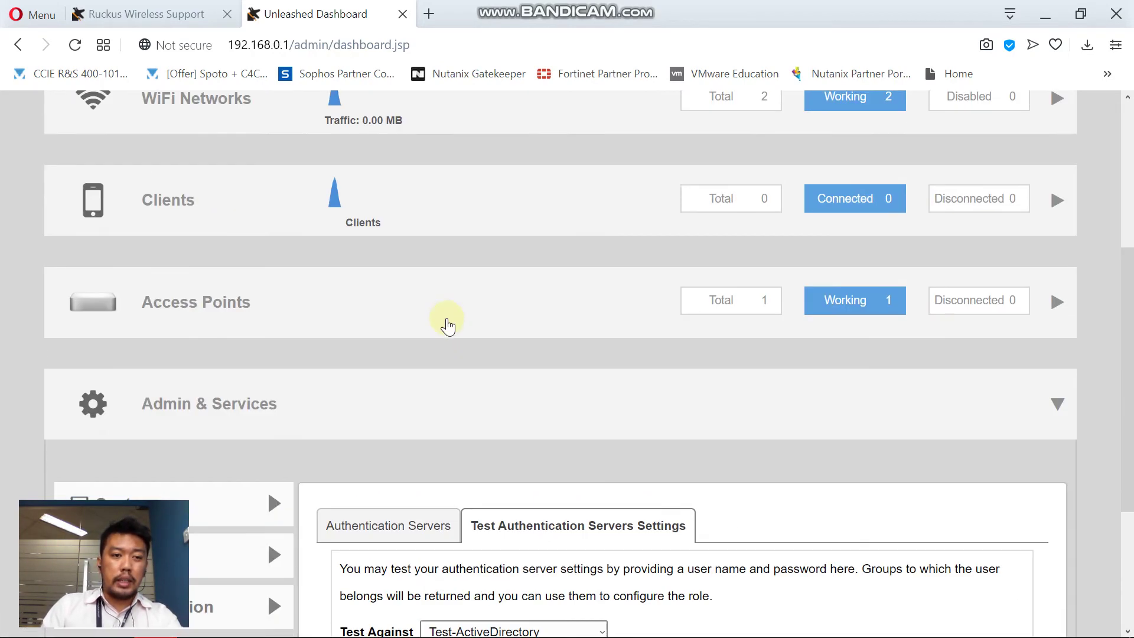
{"action": "left_click", "coordinate": [294, 345]}
{"action": "left_click", "coordinate": [312, 338]}
{"action": "left_click", "coordinate": [297, 244]}
{"action": "scroll", "coordinate": [455, 233], "scroll_direction": "down", "scroll_amount": 2}
{"action": "left_click", "coordinate": [301, 308]}
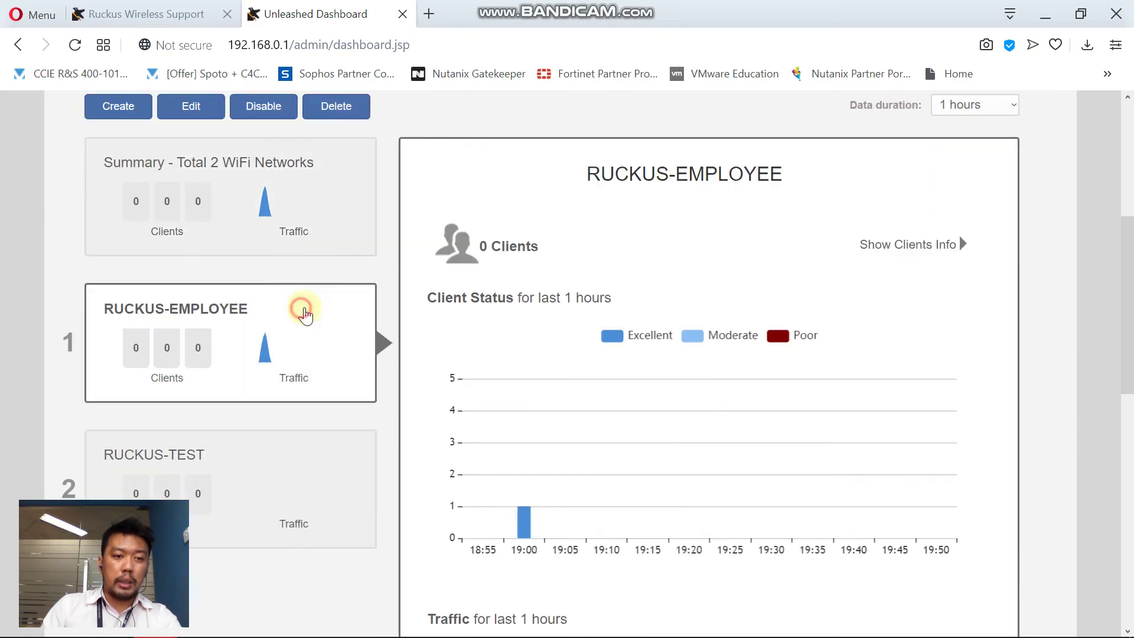
{"action": "scroll", "coordinate": [565, 269], "scroll_direction": "down", "scroll_amount": 2}
{"action": "scroll", "coordinate": [532, 272], "scroll_direction": "up", "scroll_amount": 2}
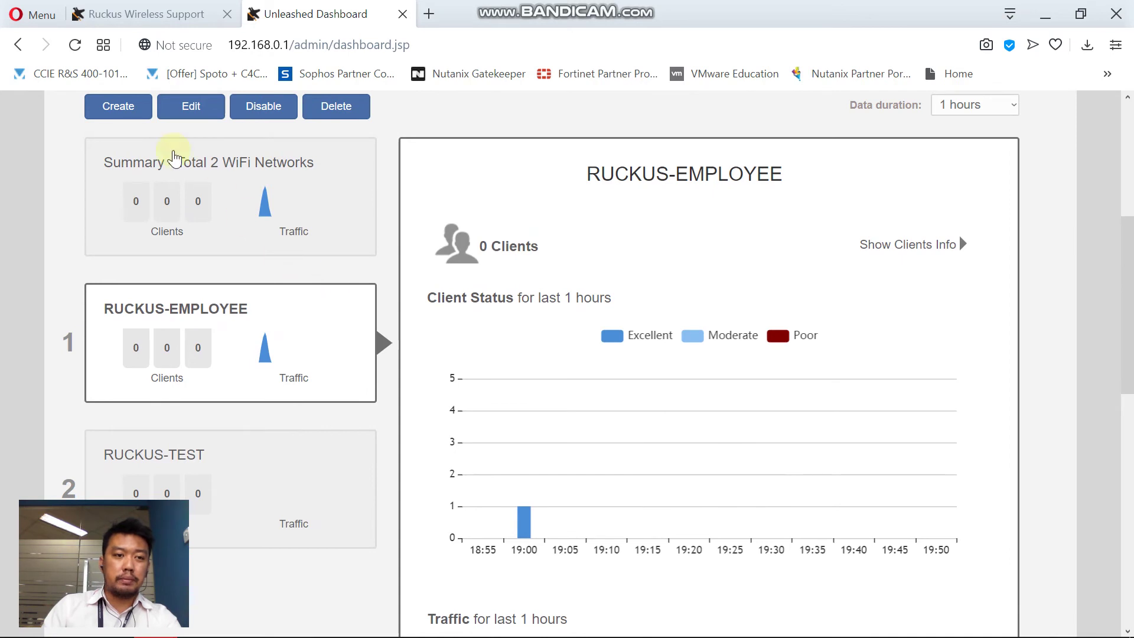
{"action": "left_click", "coordinate": [189, 112]}
{"action": "scroll", "coordinate": [645, 258], "scroll_direction": "down", "scroll_amount": 2}
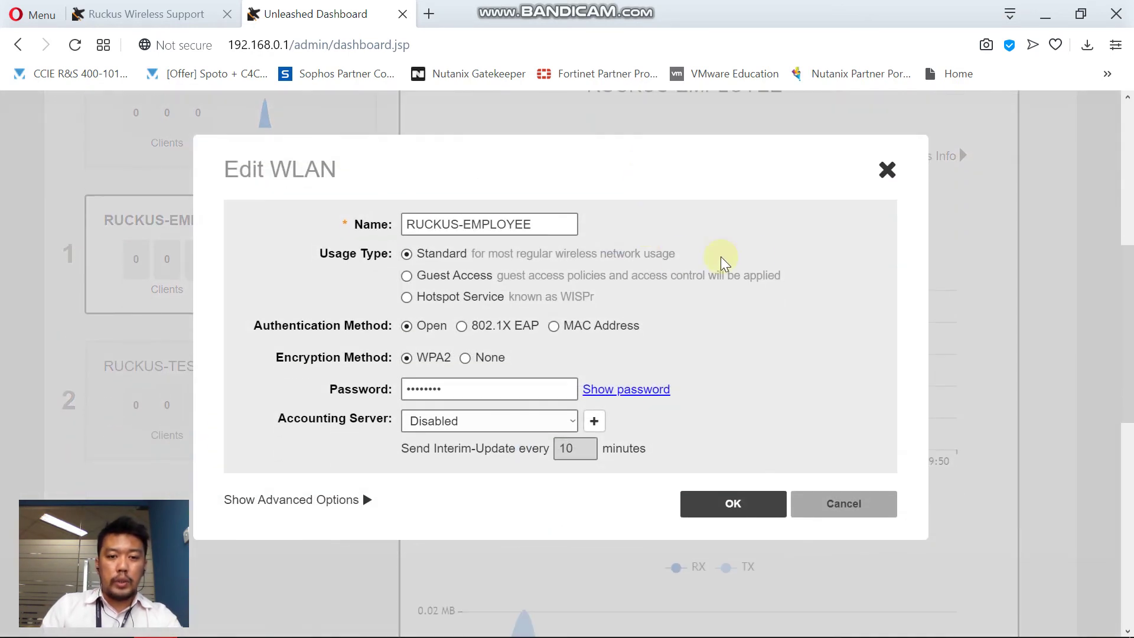
{"action": "scroll", "coordinate": [750, 265], "scroll_direction": "down", "scroll_amount": 1}
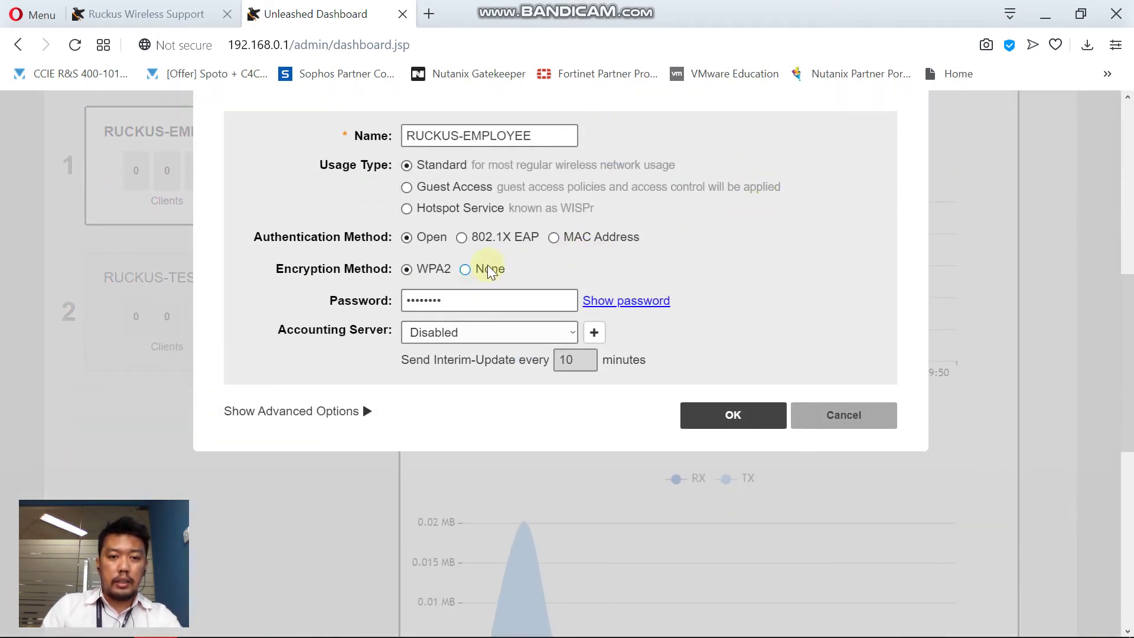
Review the WLAN's accounting server choices and the form for a new RADIUS Accounting server, closing the form without saving.
{"action": "left_click", "coordinate": [568, 333]}
{"action": "left_click", "coordinate": [568, 333]}
{"action": "left_click", "coordinate": [571, 332]}
{"action": "left_click", "coordinate": [595, 332]}
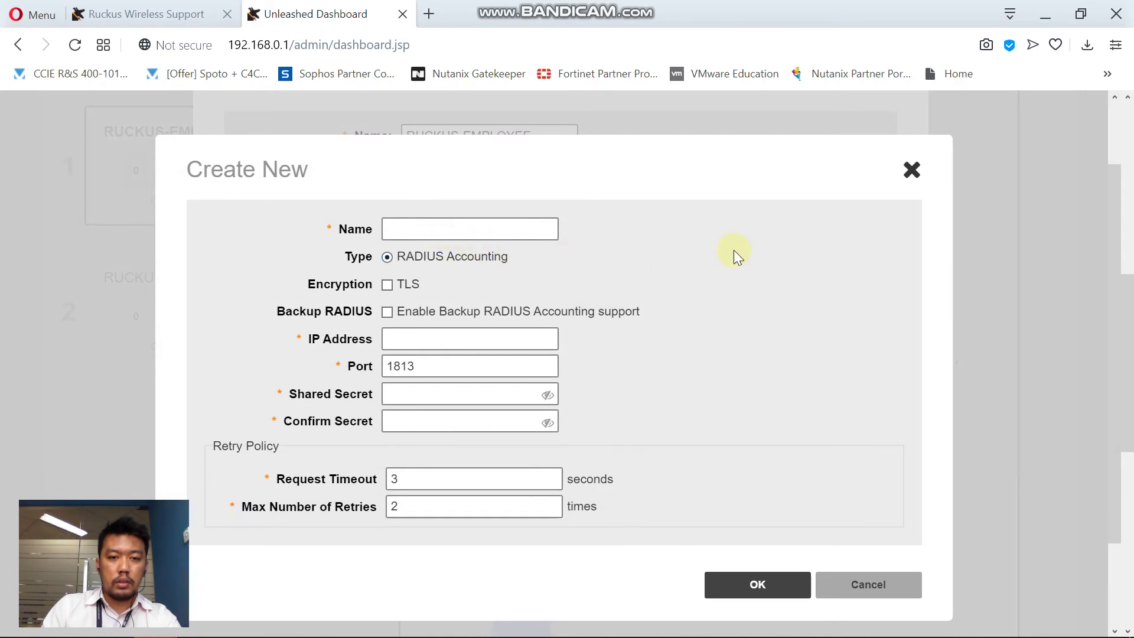
{"action": "left_click", "coordinate": [911, 170]}
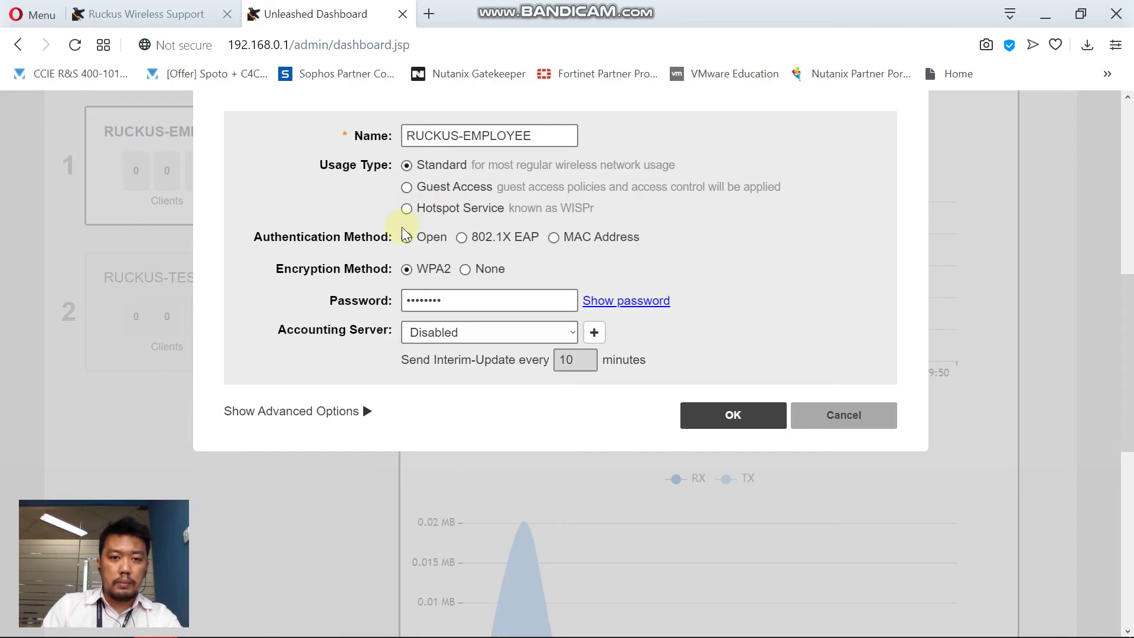
Review the advanced options of the RUCKUS-EMPLOYEE WLAN, including the access control settings, and collapse them again.
{"action": "left_click", "coordinate": [359, 412]}
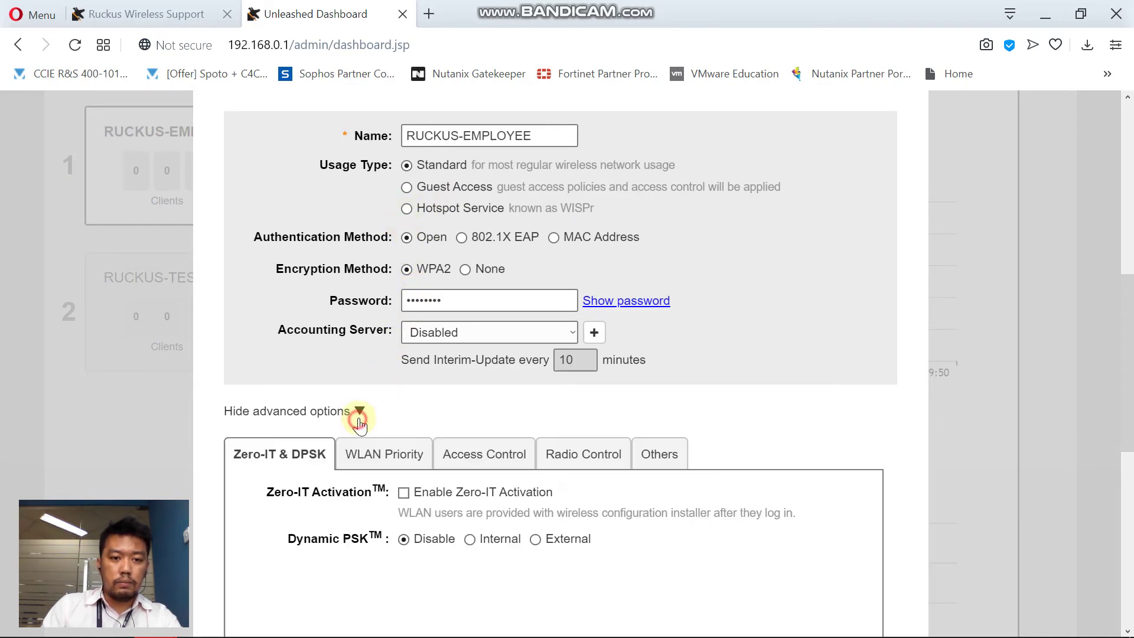
{"action": "scroll", "coordinate": [604, 347], "scroll_direction": "down", "scroll_amount": 3}
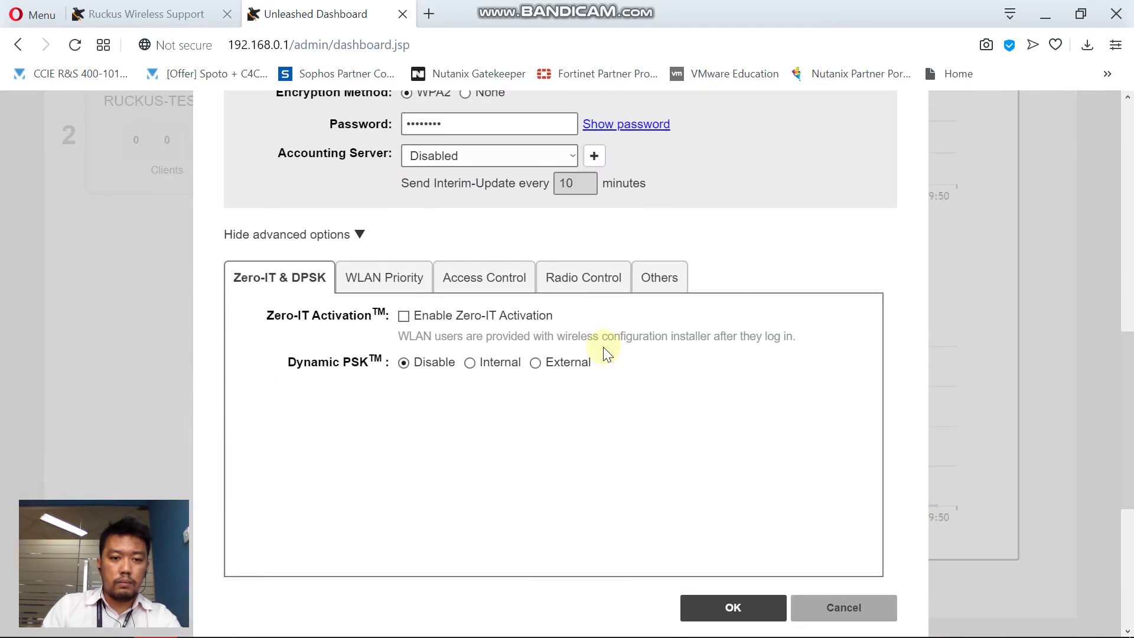
{"action": "left_click", "coordinate": [511, 283]}
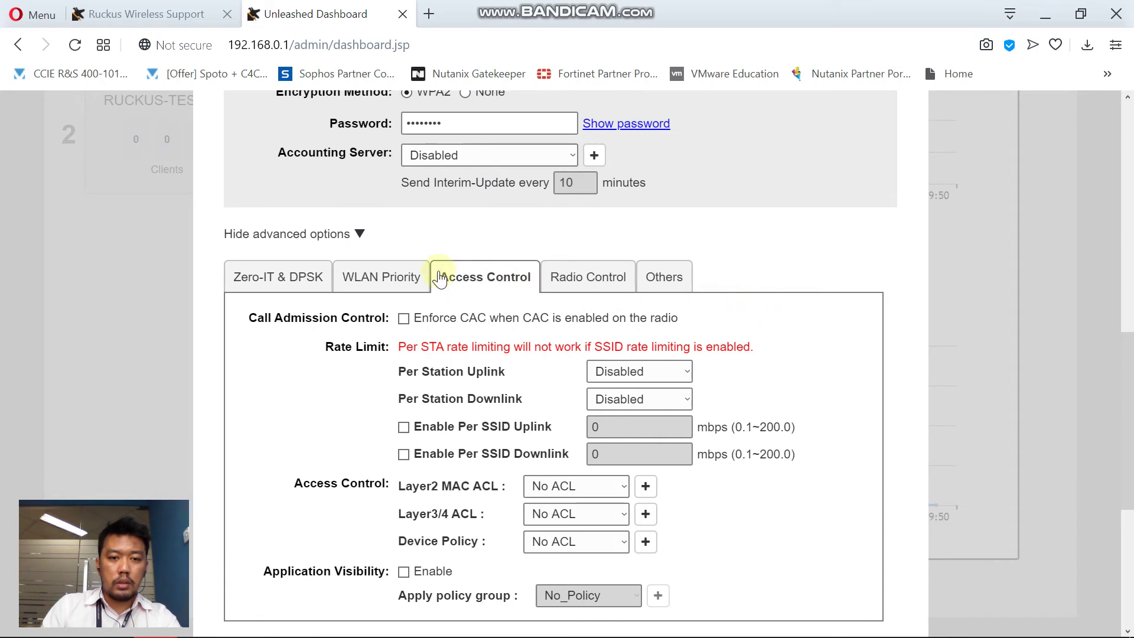
{"action": "left_click", "coordinate": [331, 234]}
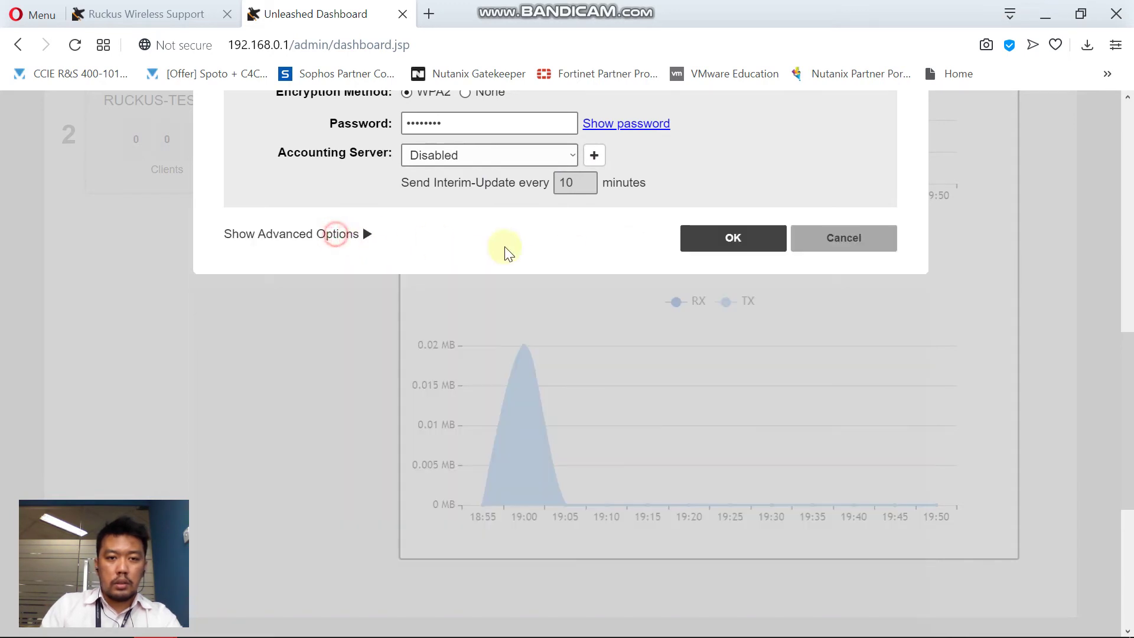
{"action": "scroll", "coordinate": [646, 258], "scroll_direction": "up", "scroll_amount": 3}
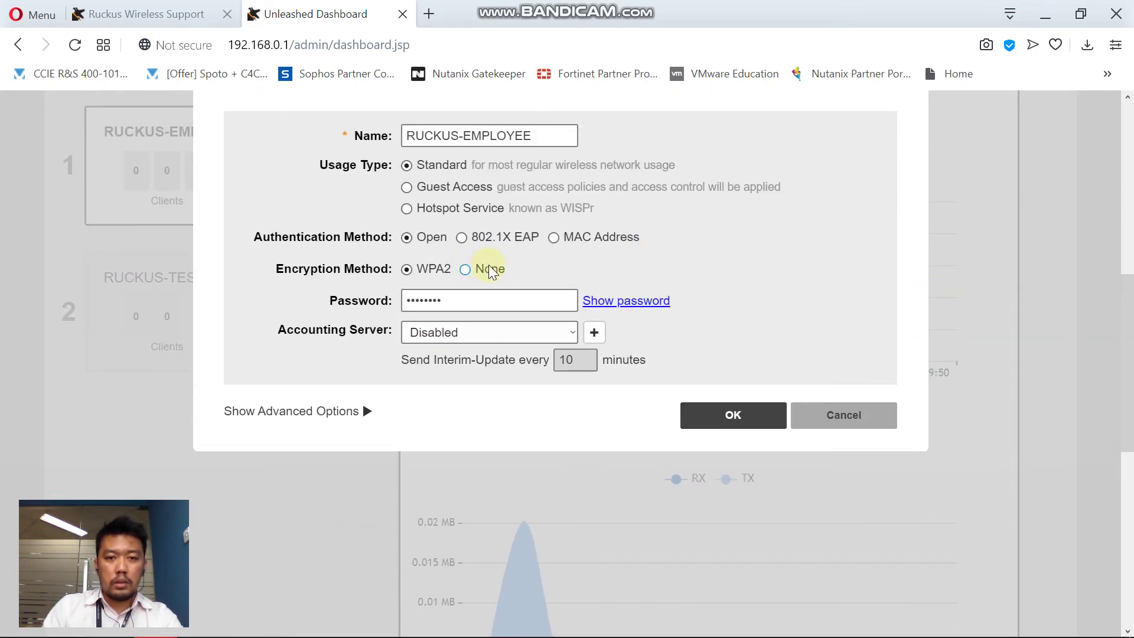
Start a new RADIUS Accounting server for the WLAN named Test-ActiveDirectory with the IP address 192.168.10.10.
{"action": "left_click", "coordinate": [597, 332]}
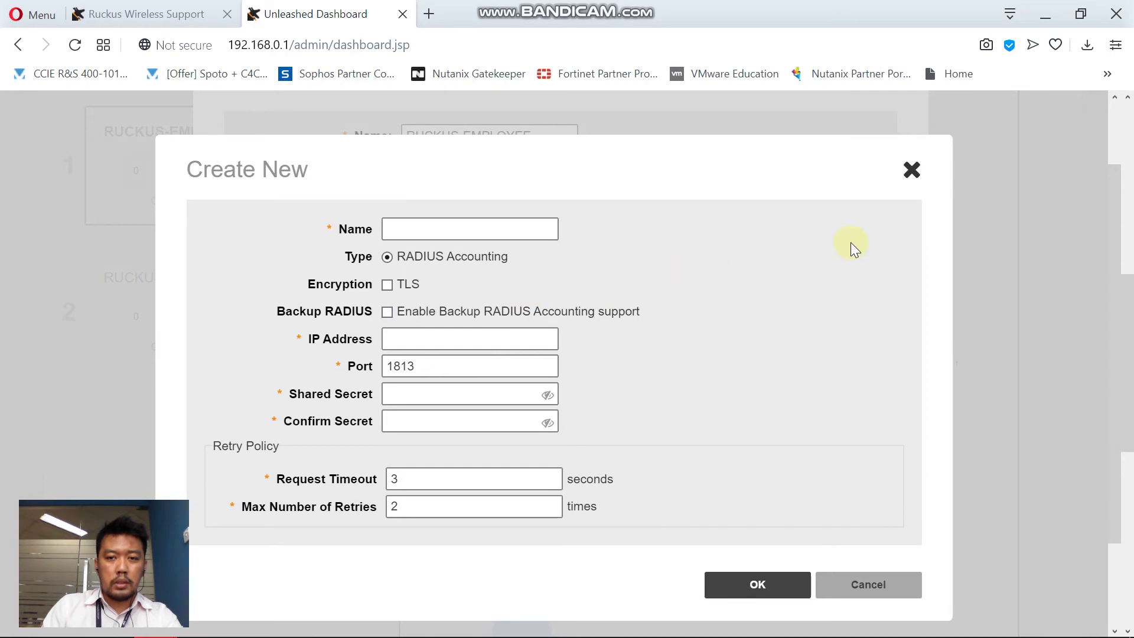
{"action": "left_click", "coordinate": [390, 230]}
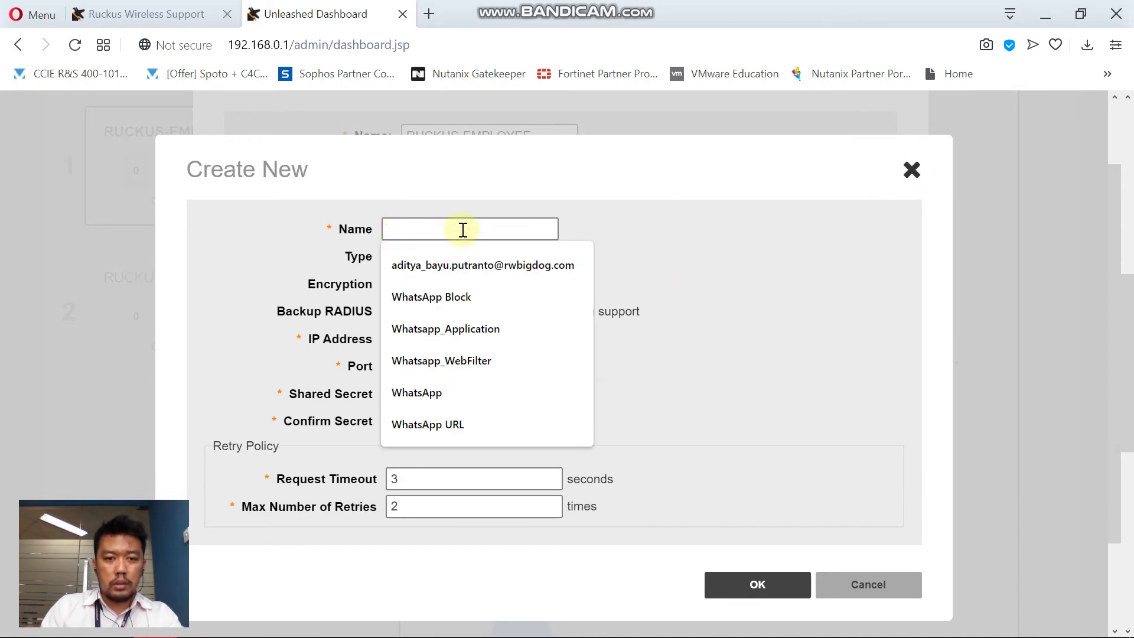
{"action": "left_click", "coordinate": [640, 234]}
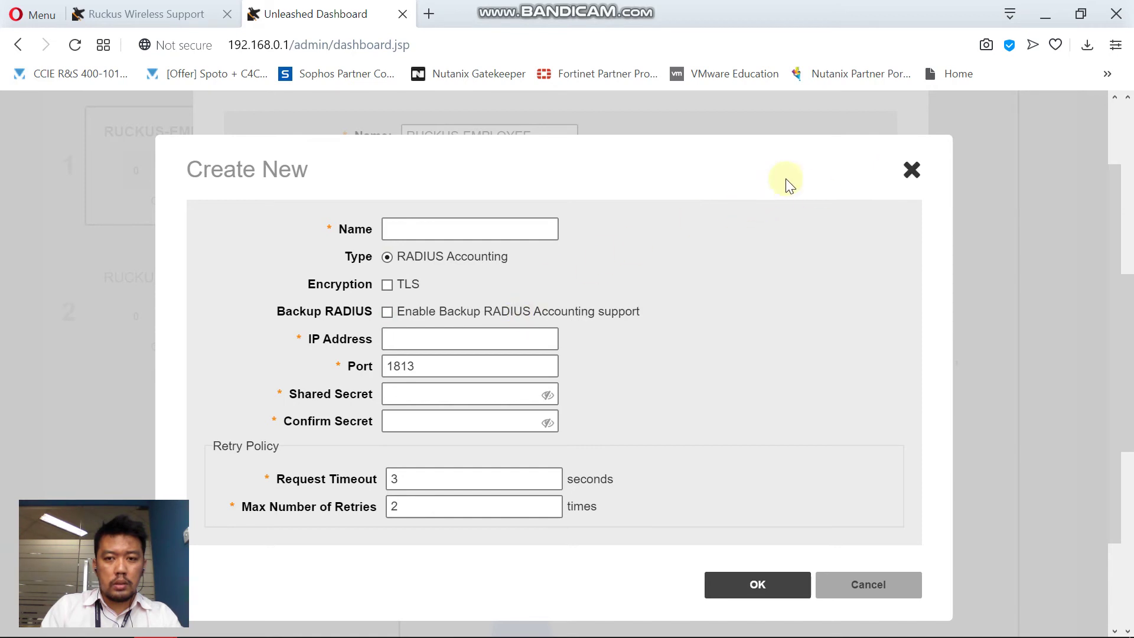
{"action": "left_click", "coordinate": [447, 241]}
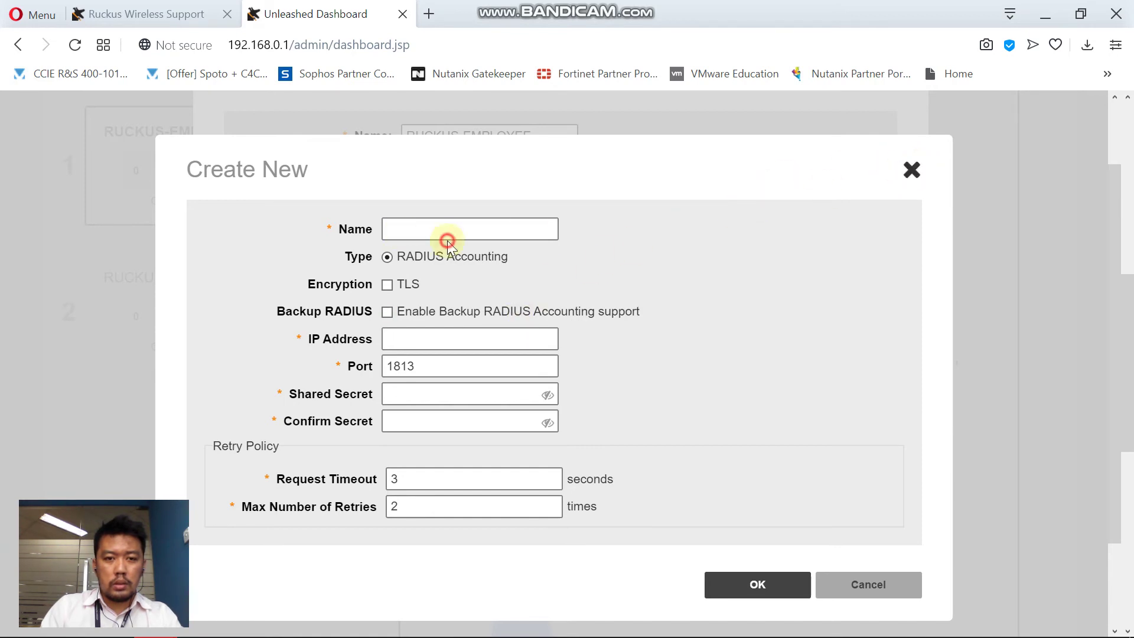
{"action": "type", "text": "Te"}
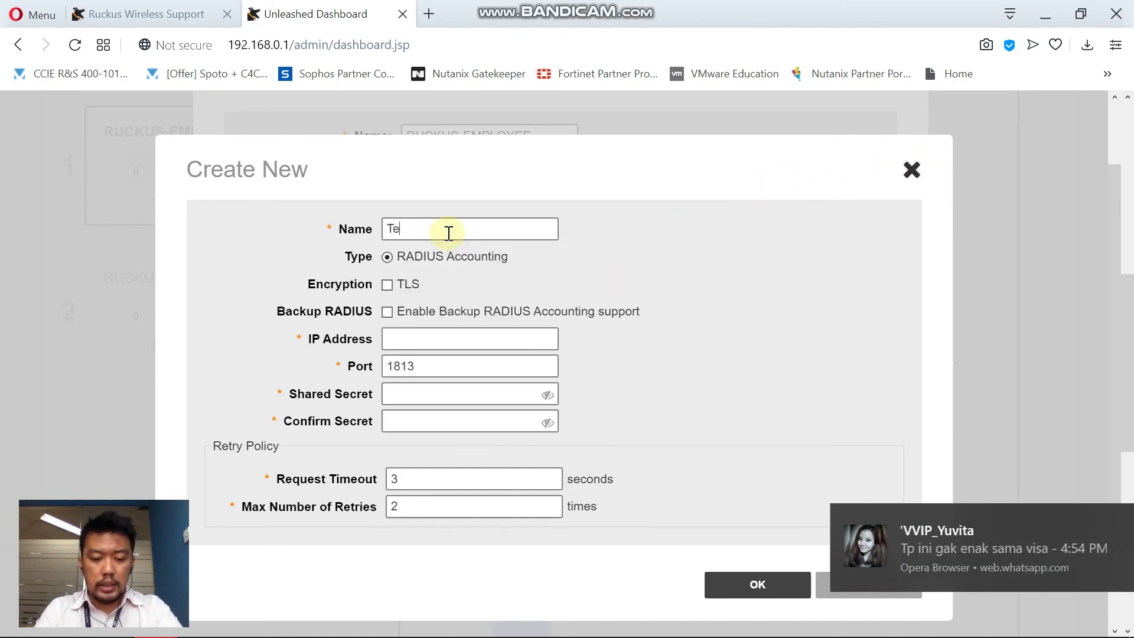
{"action": "type", "text": "st-ActiveDirectory"}
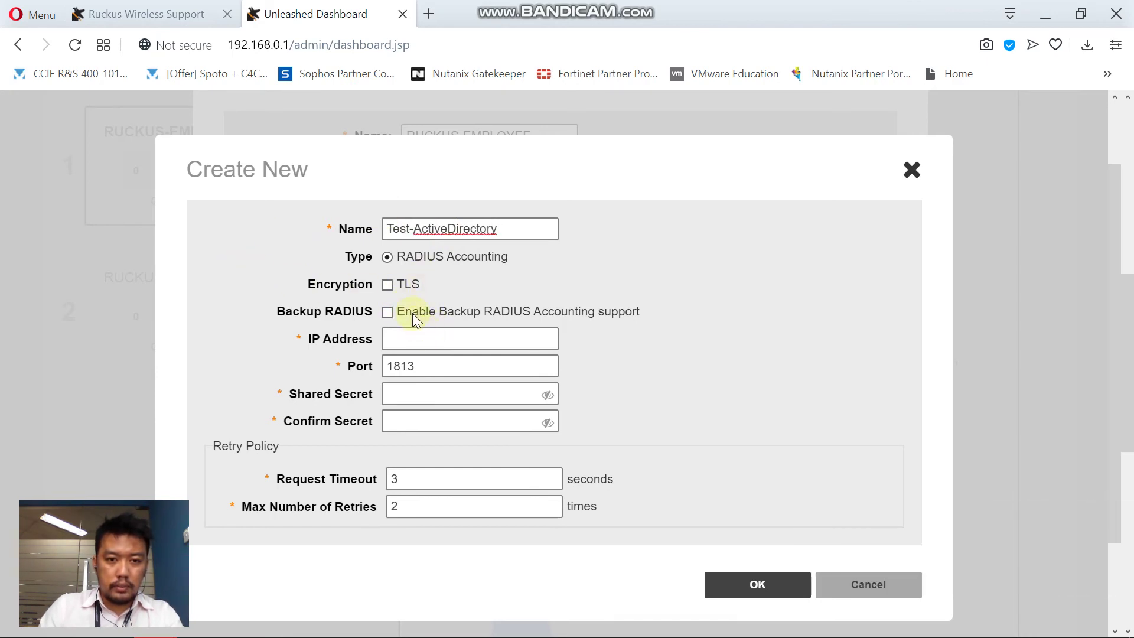
{"action": "left_click", "coordinate": [421, 335]}
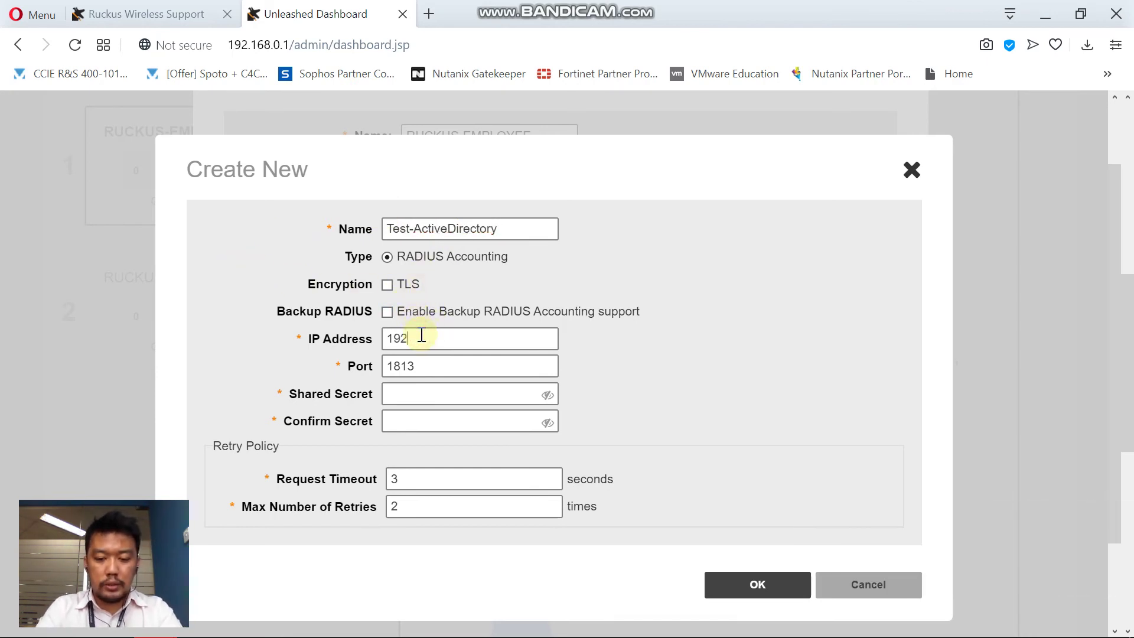
{"action": "type", "text": "192.168"}
{"action": "type", "text": "10.10"}
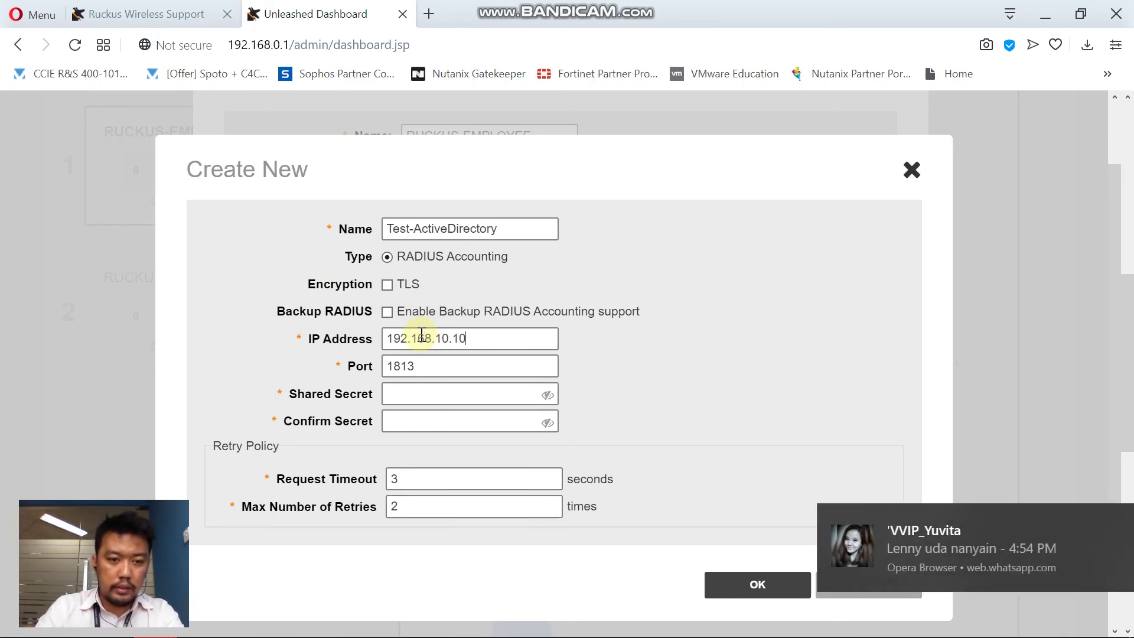
Enter and confirm the shared secret of the new accounting server and try to save it.
{"action": "left_click", "coordinate": [436, 401]}
{"action": "left_click", "coordinate": [446, 399]}
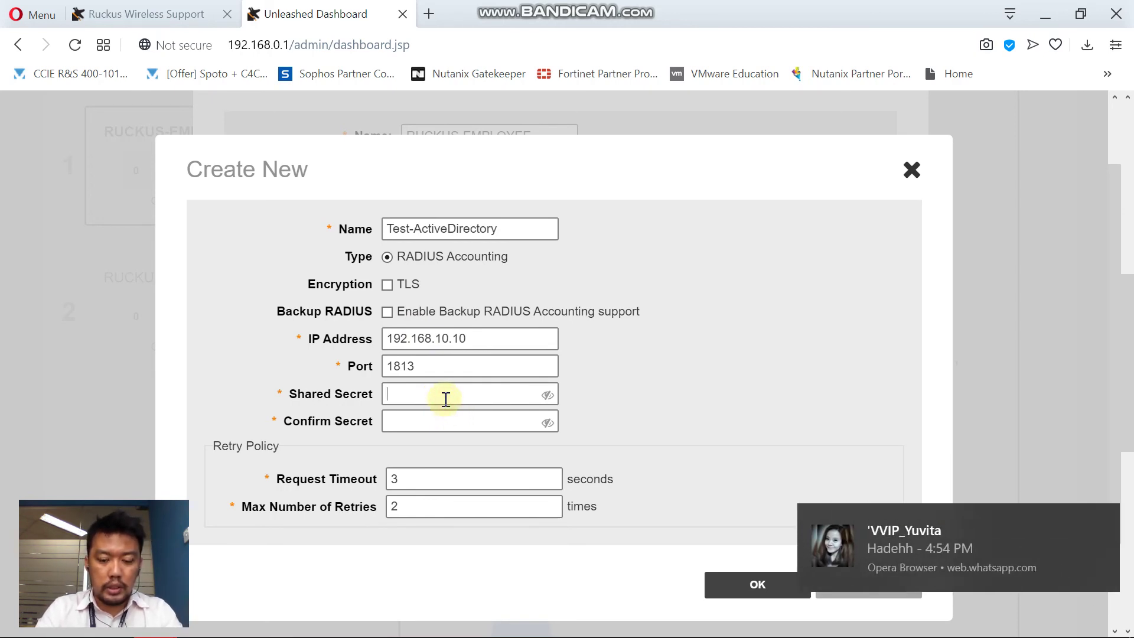
{"action": "type", "text": "•••••"}
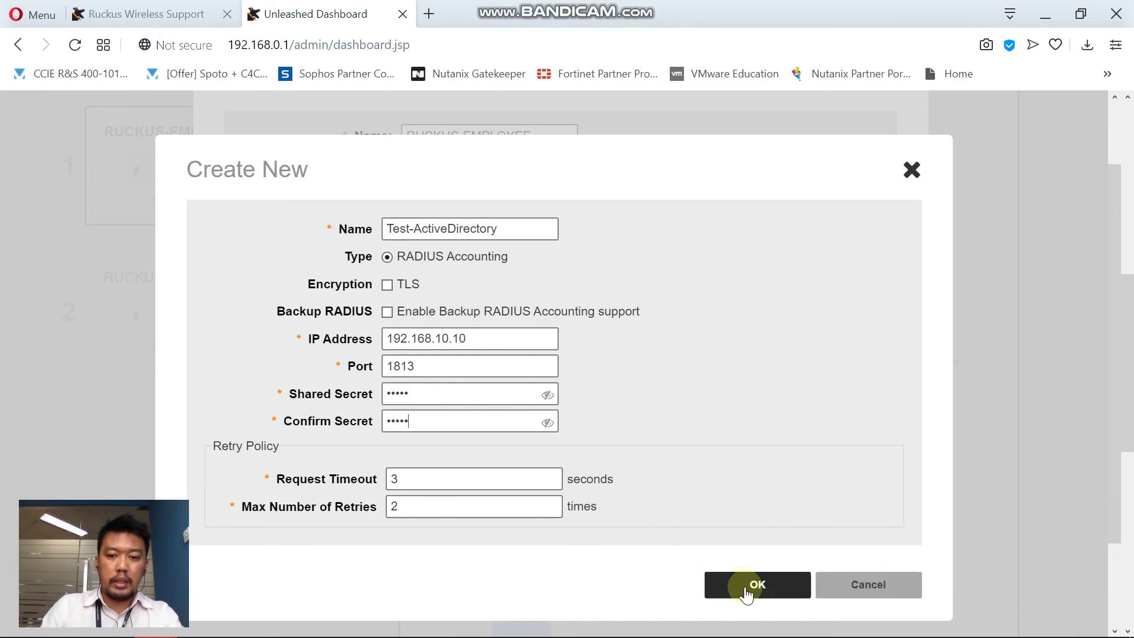
{"action": "left_click", "coordinate": [743, 588]}
{"action": "left_click", "coordinate": [581, 475]}
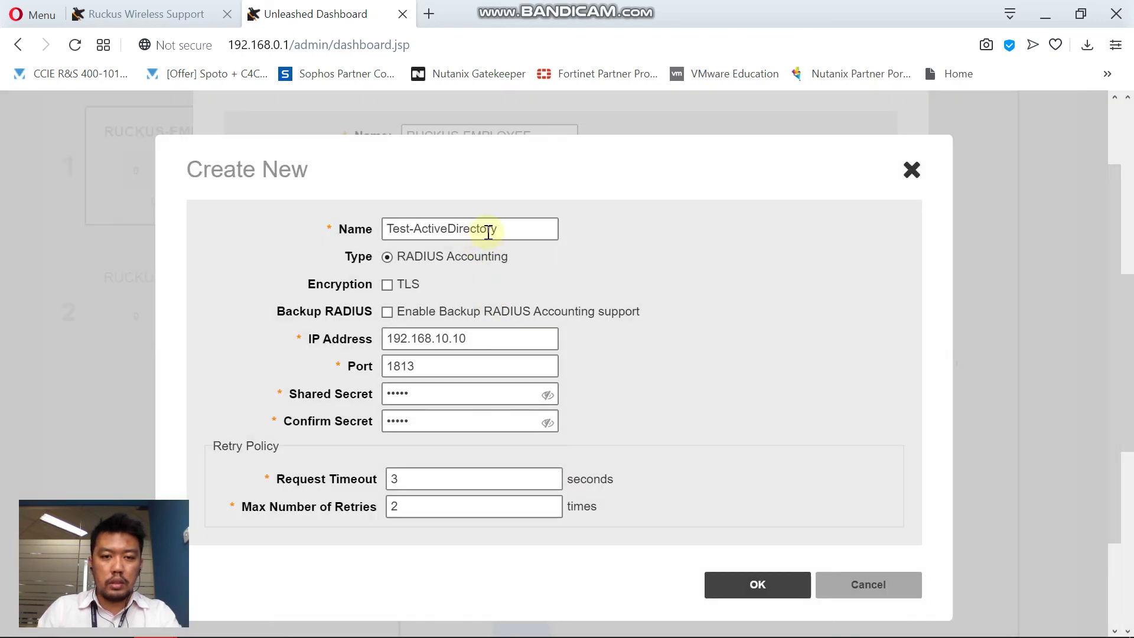
Rename the new accounting server as Test-ActiveDirectory2, save it, and save the RUCKUS-EMPLOYEE WLAN with that server.
{"action": "left_click", "coordinate": [497, 230]}
{"action": "type", "text": "2"}
{"action": "left_click", "coordinate": [753, 585]}
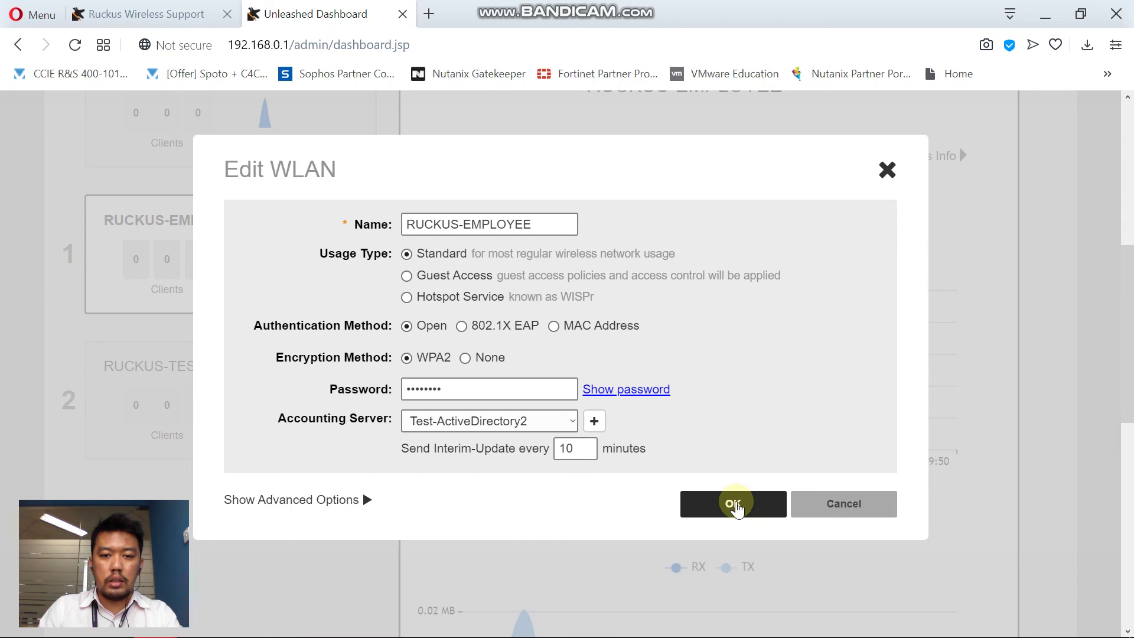
{"action": "left_click", "coordinate": [734, 506]}
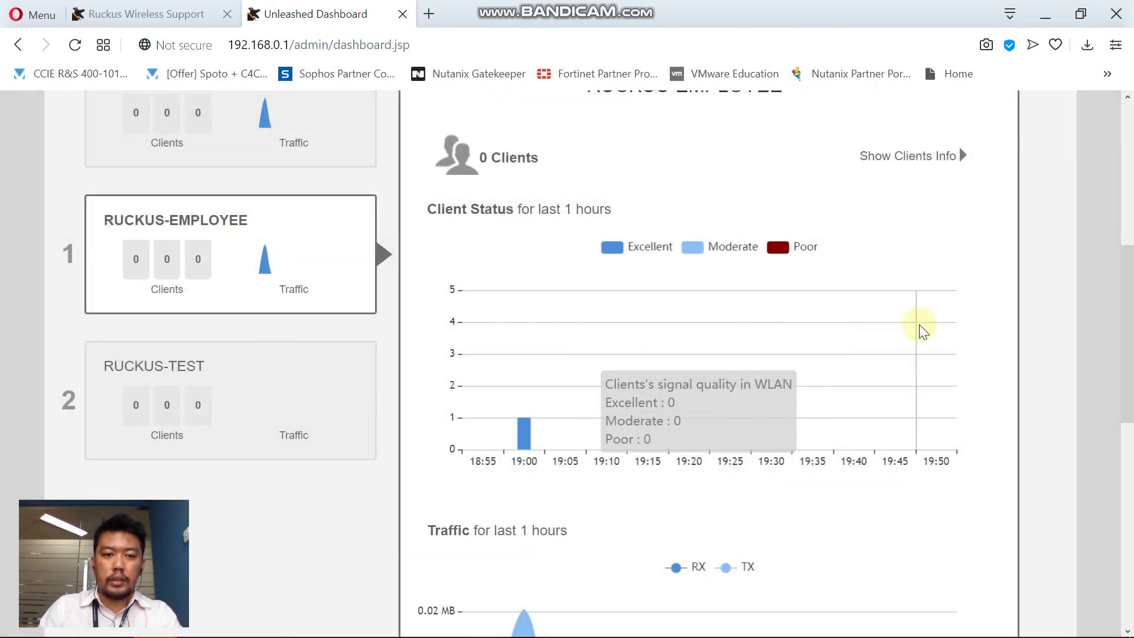
{"action": "scroll", "coordinate": [652, 332], "scroll_direction": "up", "scroll_amount": 5}
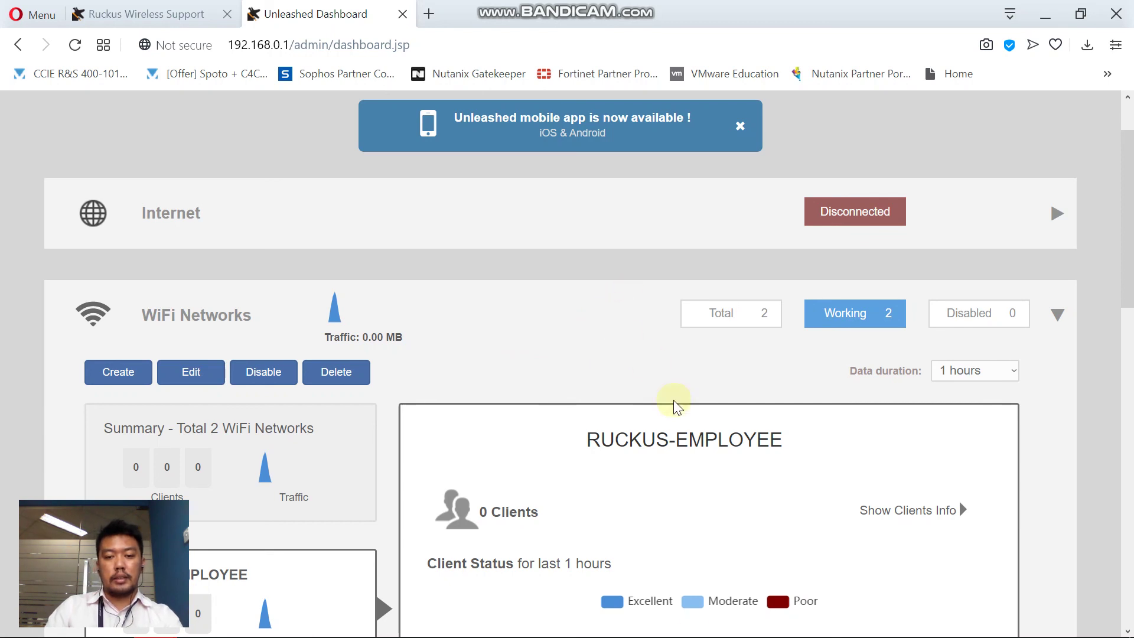
{"action": "mouse_move", "coordinate": [634, 609]}
{"action": "mouse_move", "coordinate": [554, 621]}
{"action": "left_click", "coordinate": [644, 557]}
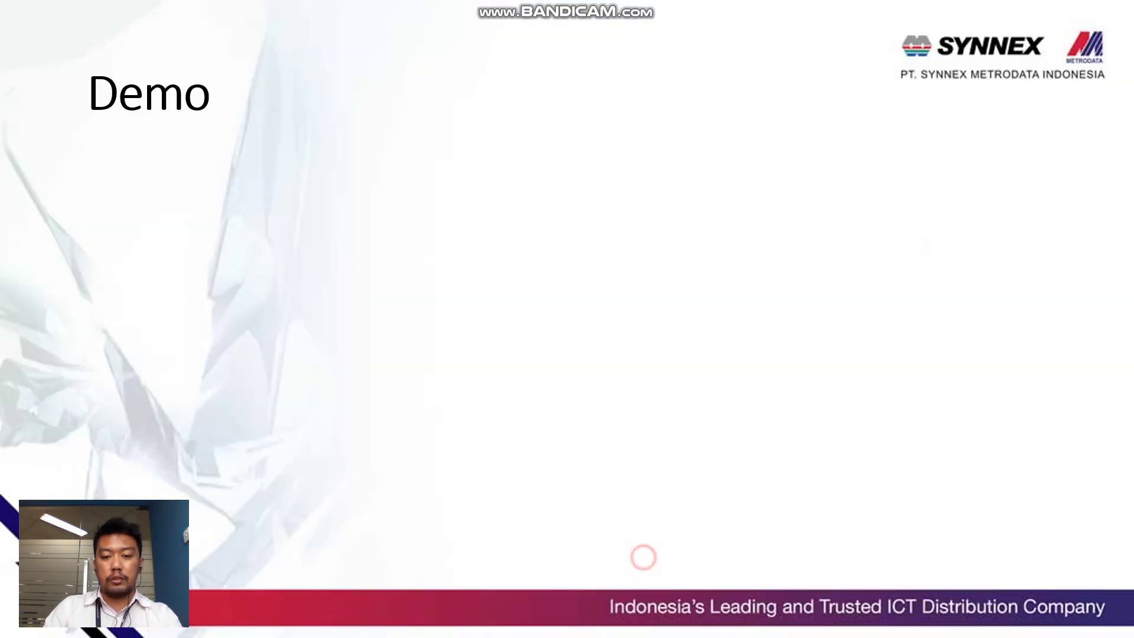
{"action": "key", "text": "Right"}
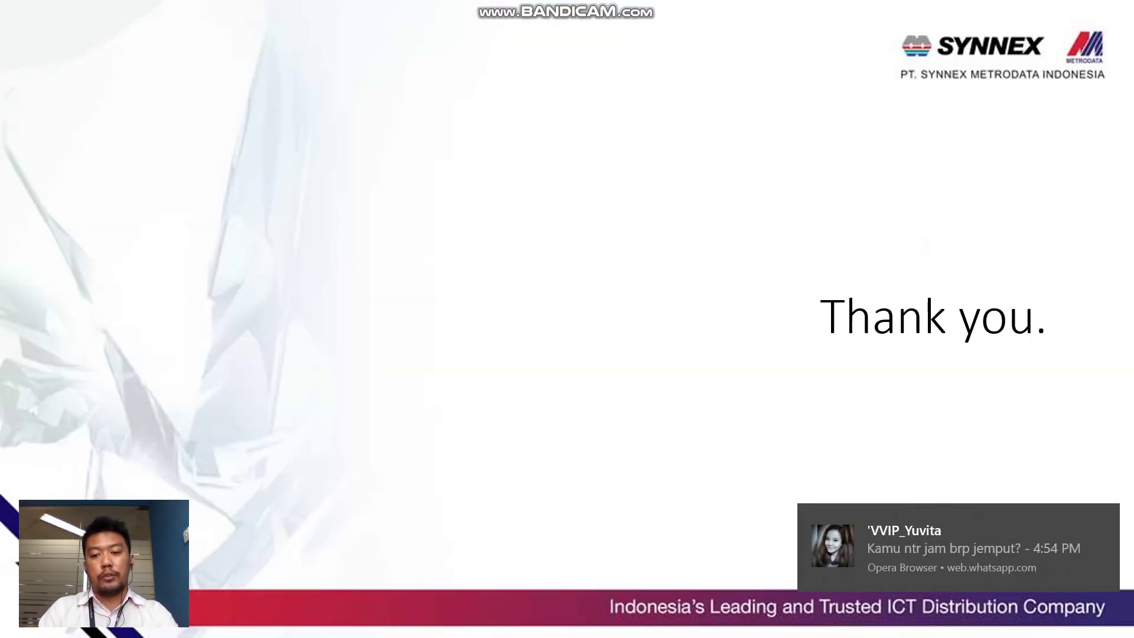